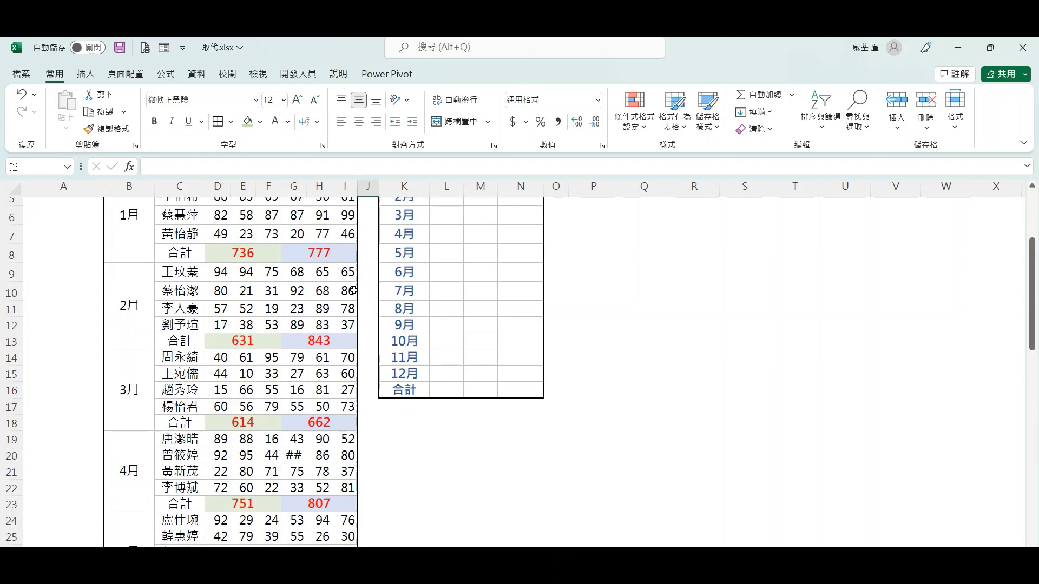
click(422, 326)
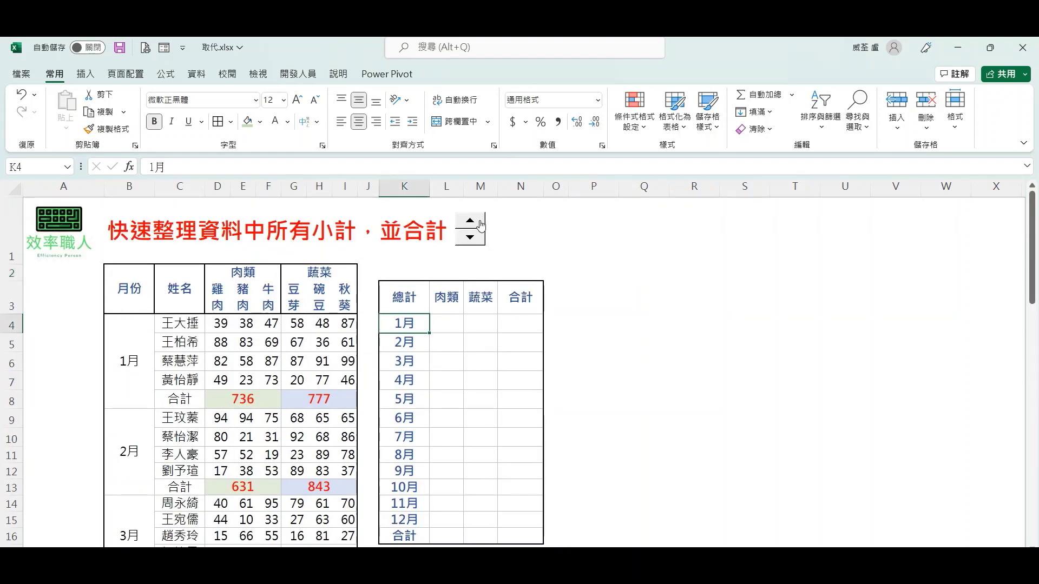
click(529, 394)
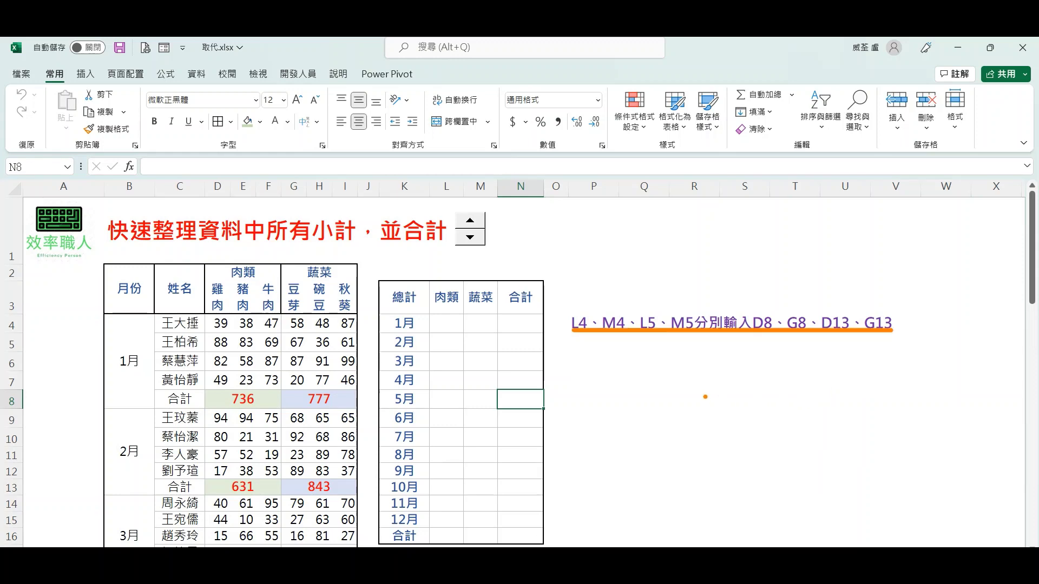
Step: Enter the January subtotal addresses as plain text: D8 in cell L4 and G8 in cell M4
click(434, 323)
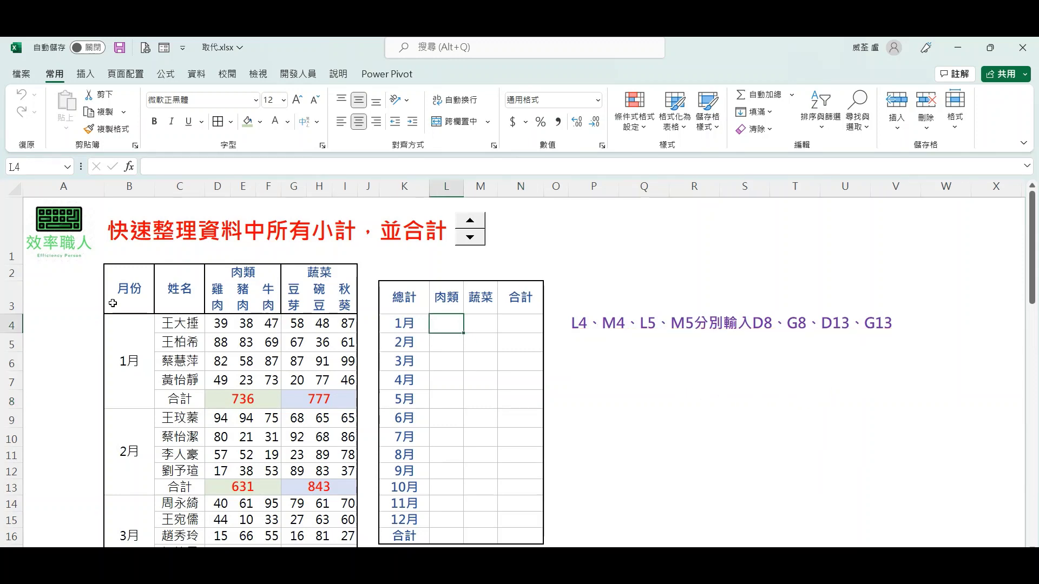
click(216, 401)
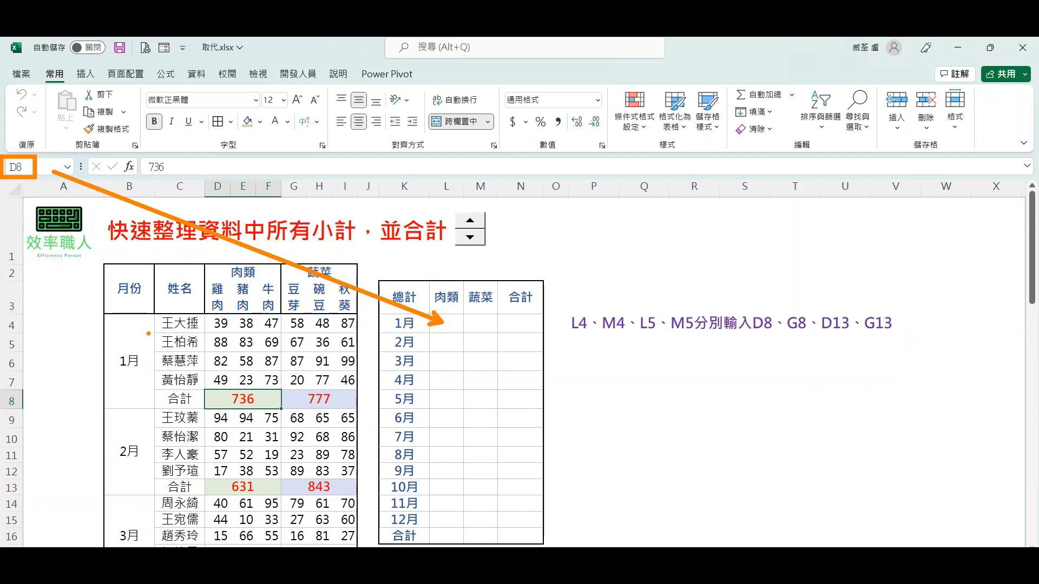
click(446, 323)
double_click(447, 323)
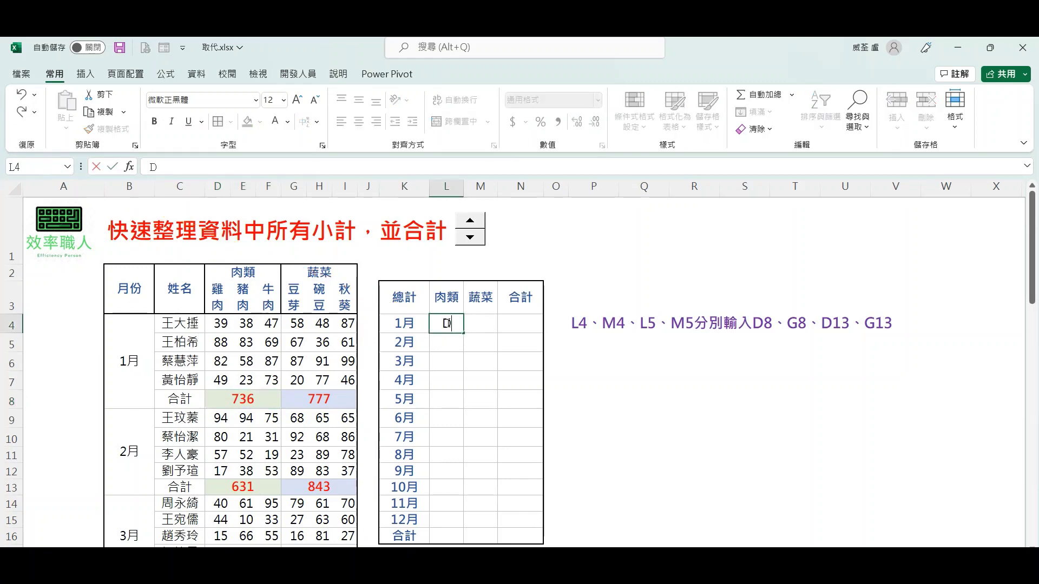
key(Return)
click(305, 401)
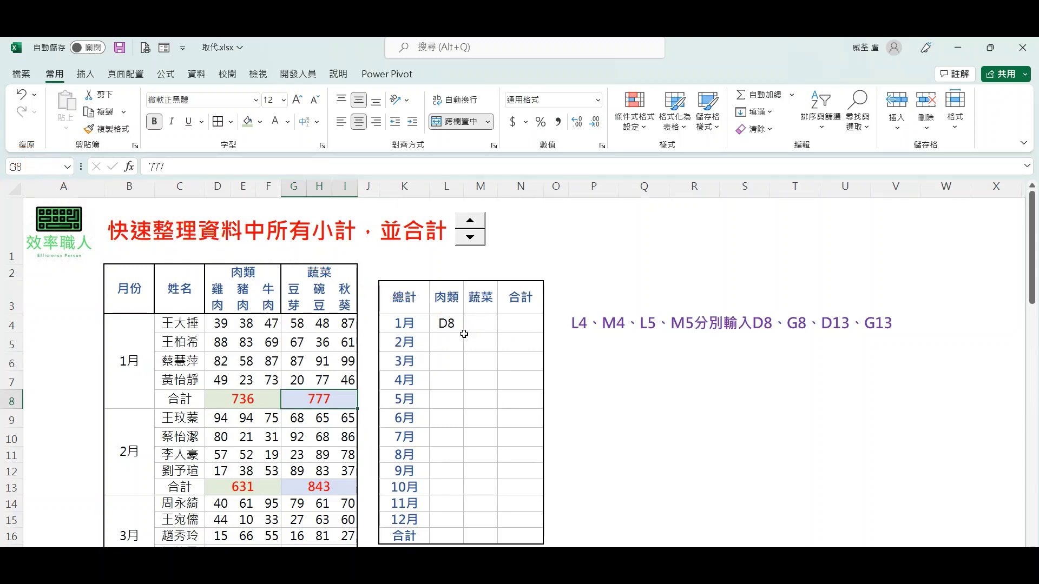
click(480, 325)
text(G8)
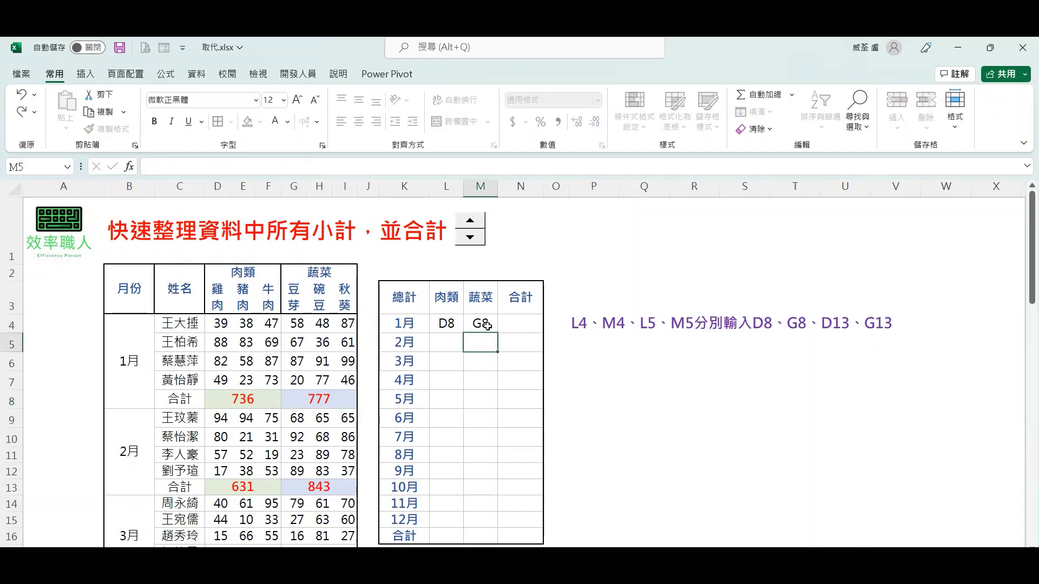
Step: Enter the February subtotal addresses as plain text: D13 in cell L5 and G13 in cell M5
click(260, 486)
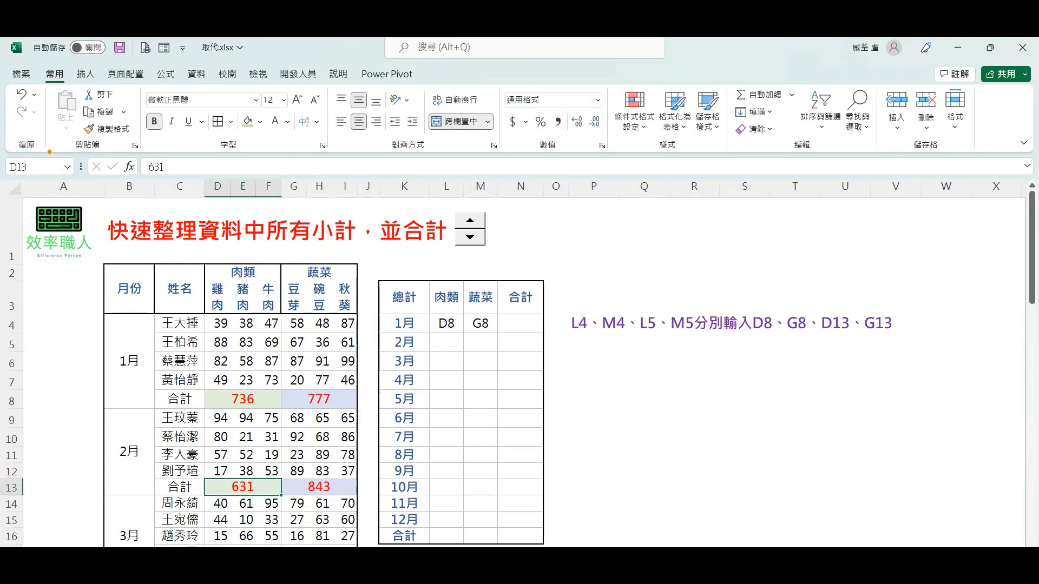
click(450, 343)
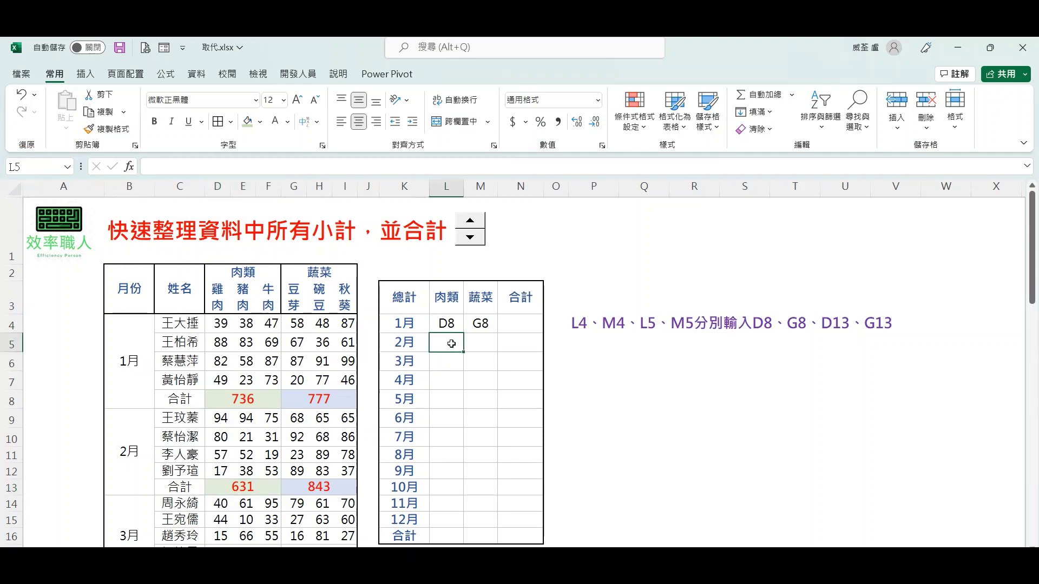
text(D13)
key(Return)
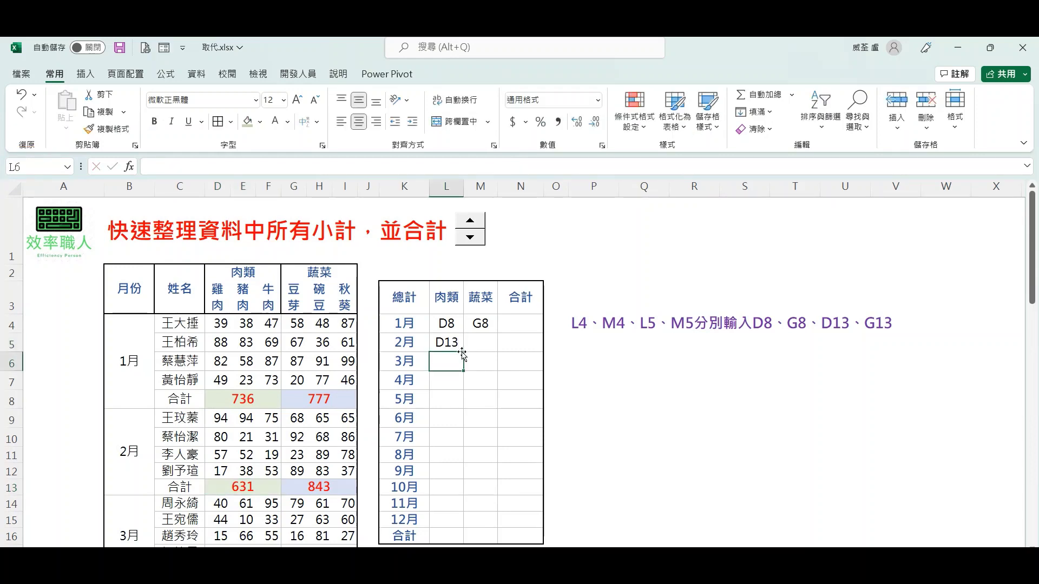
click(309, 483)
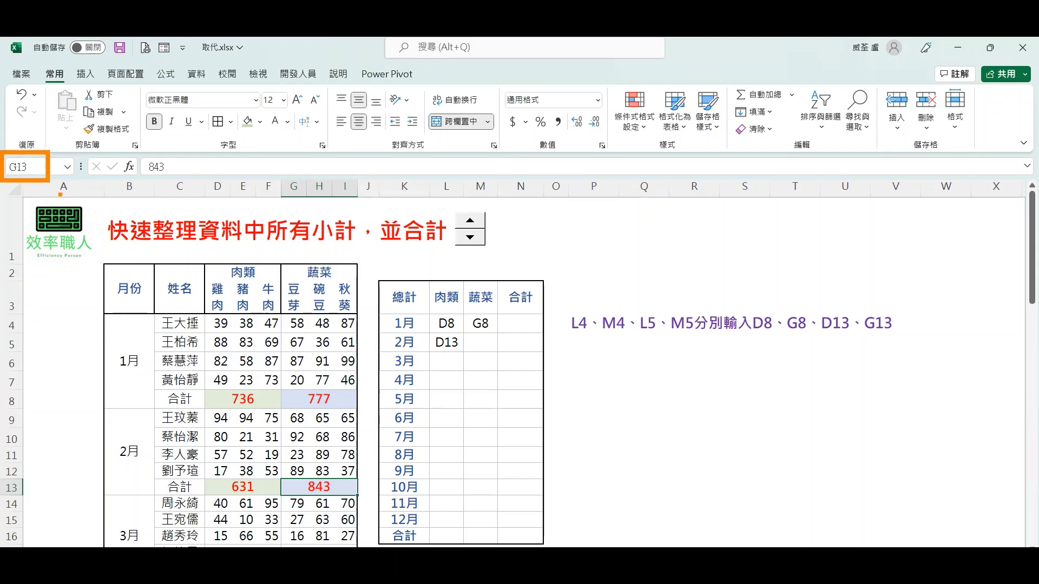
click(479, 343)
text(G13)
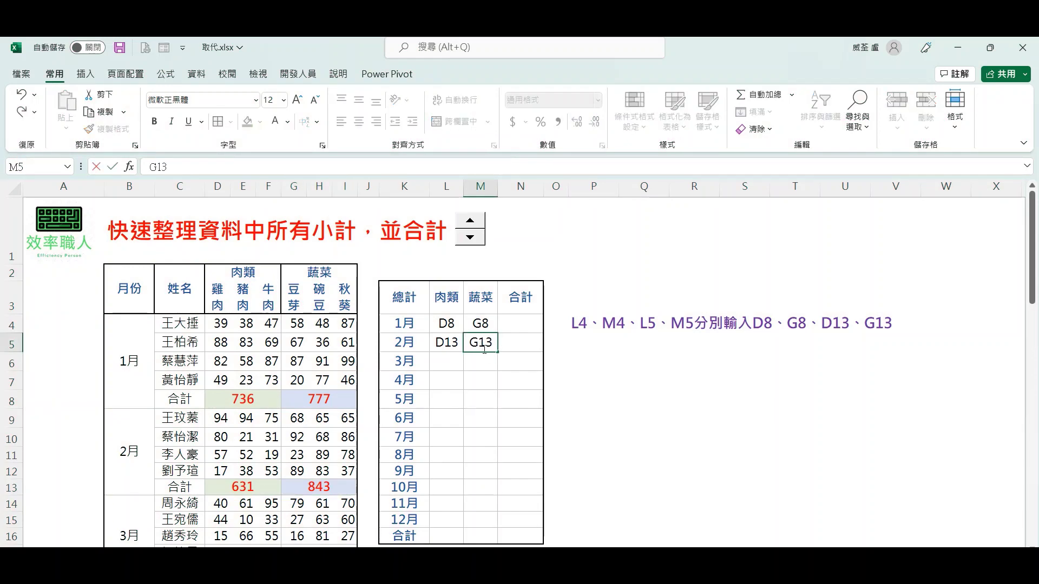
key(Return)
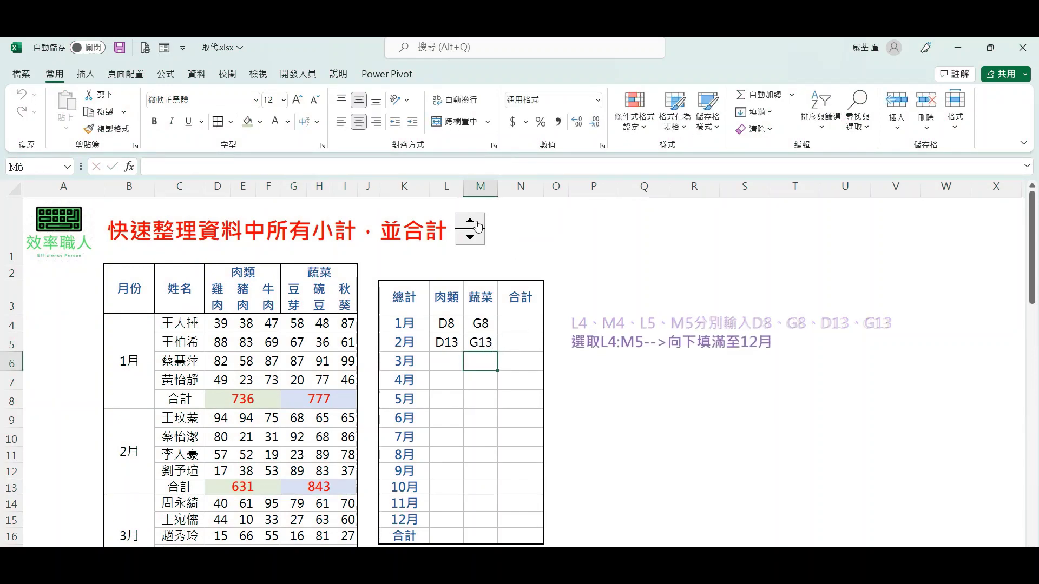
Step: Fill the address pattern in L4:M5 down to the 12月 row, covering L4:M15
drag(570, 353, 776, 352)
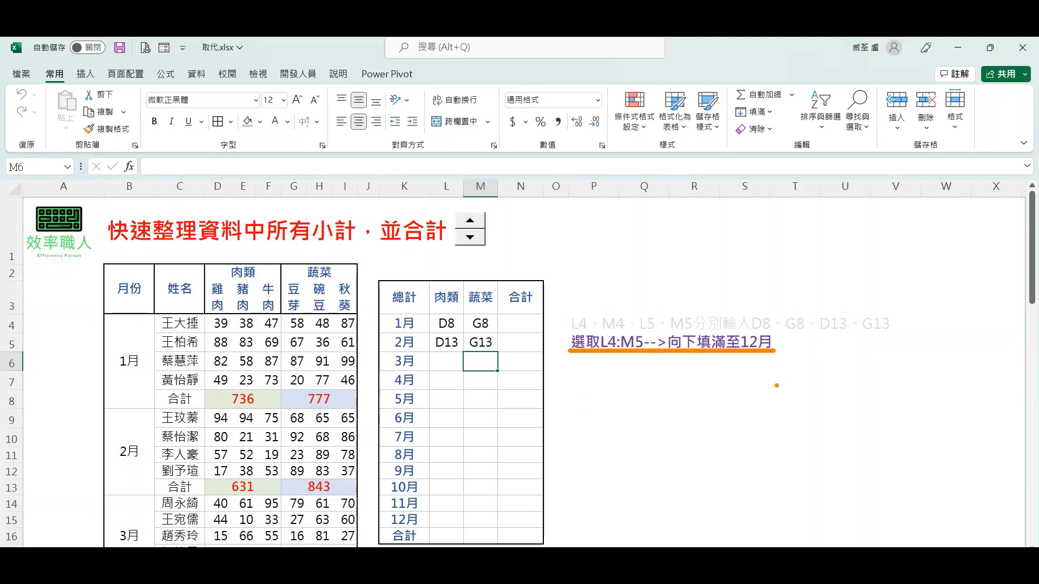
drag(445, 323, 493, 521)
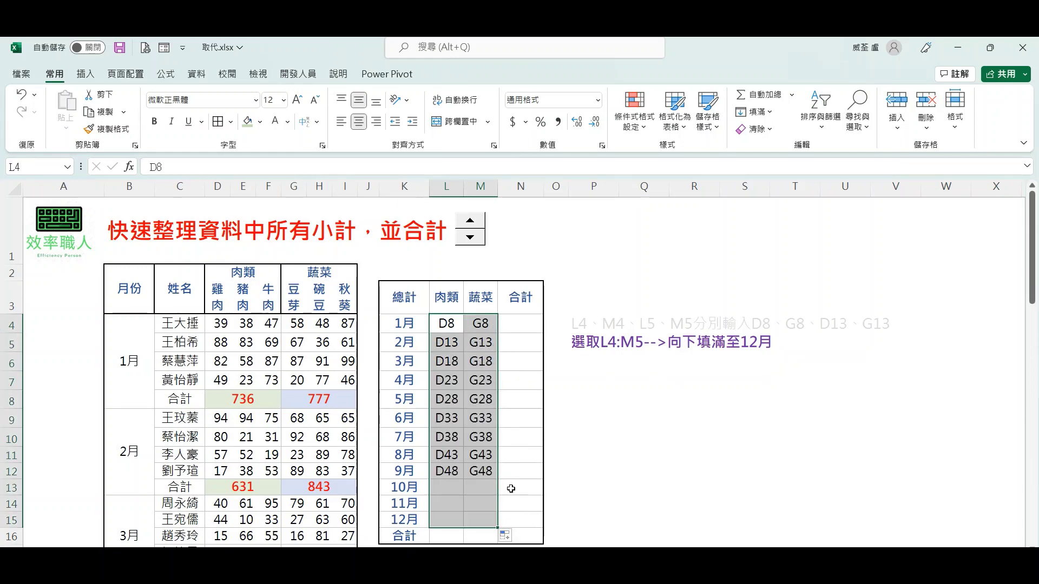
click(552, 433)
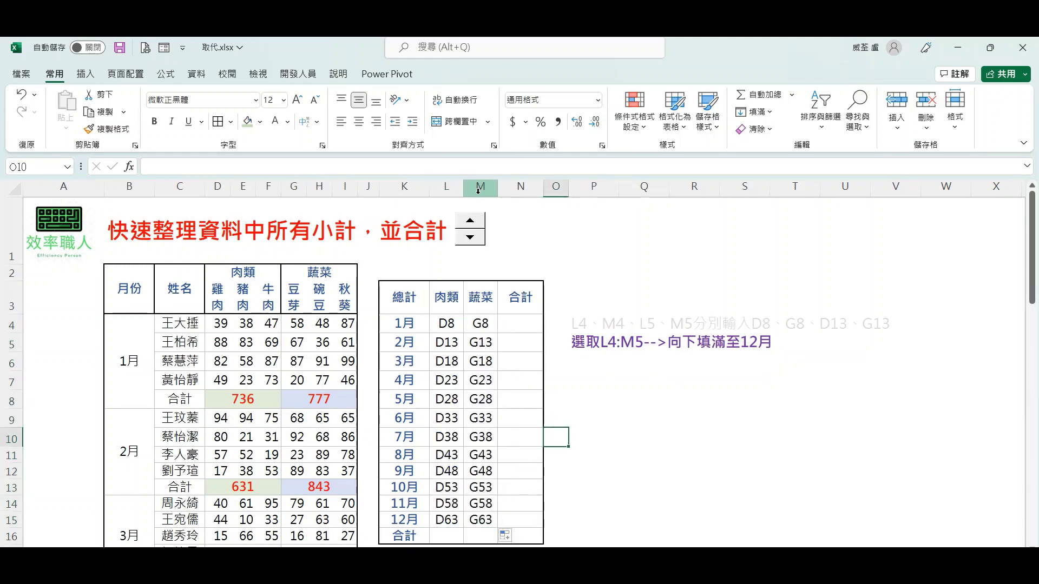
Step: Replace every D with =D in L4:M15 to turn the 肉類 addresses into formulas, and close the replace dialog
click(471, 224)
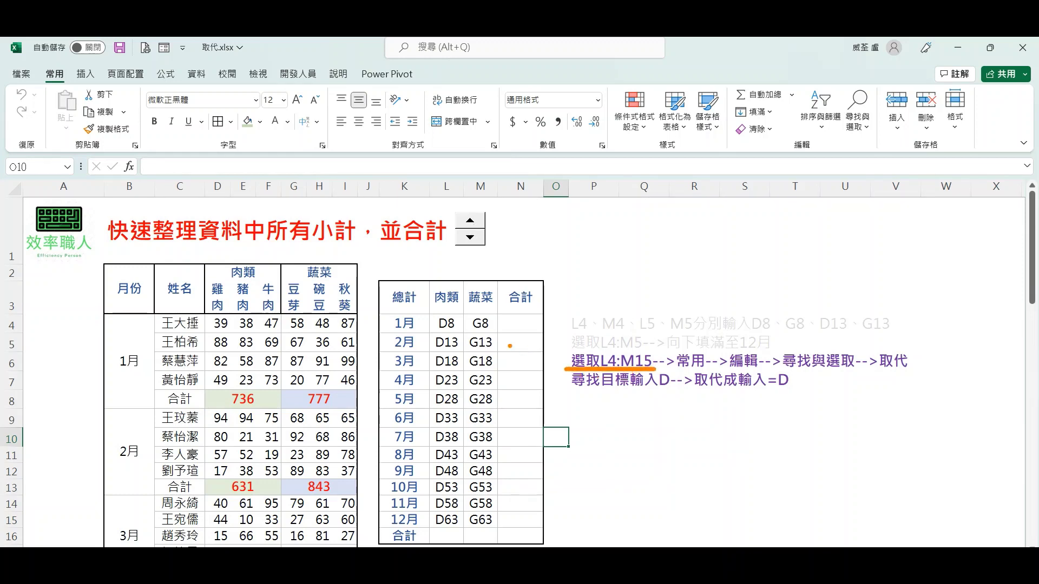
drag(446, 323, 486, 519)
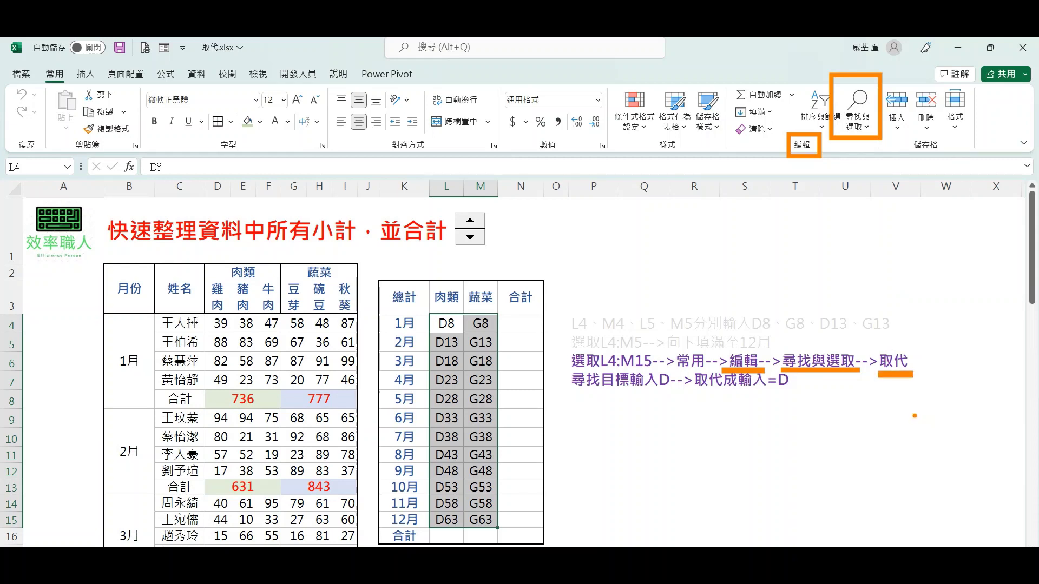
click(861, 122)
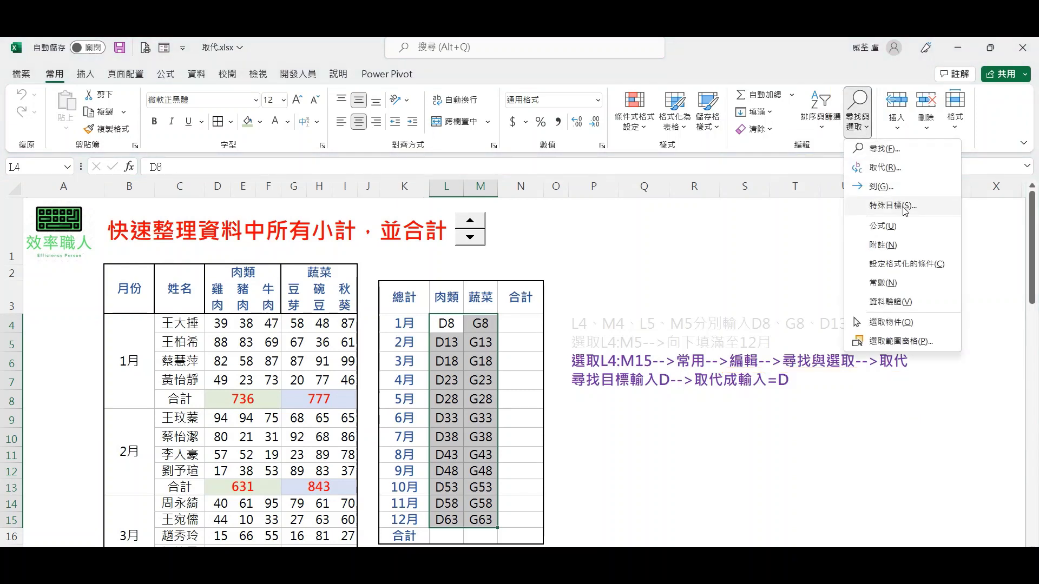
click(906, 174)
drag(772, 324, 754, 178)
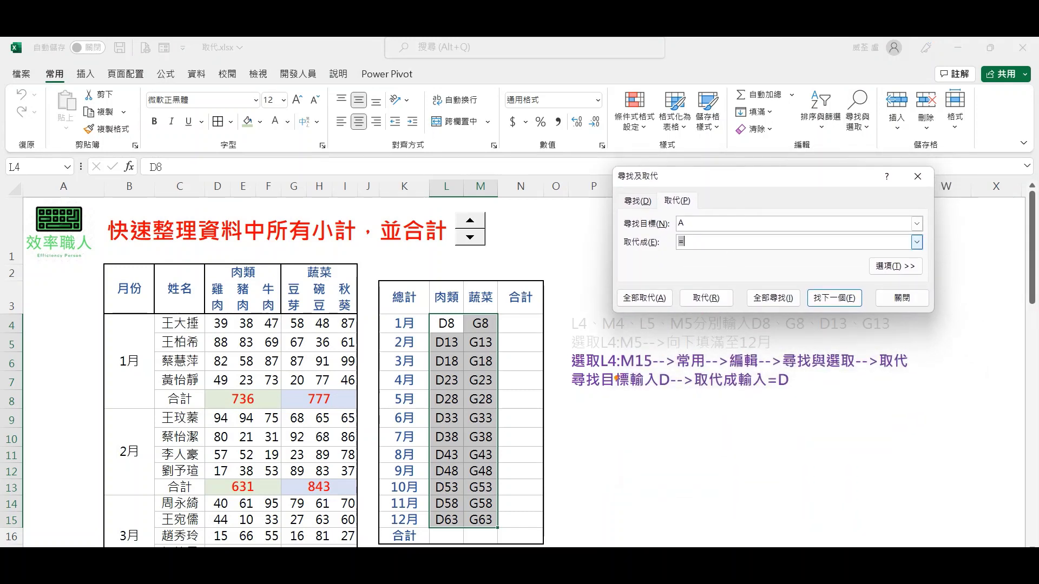
drag(571, 399, 673, 399)
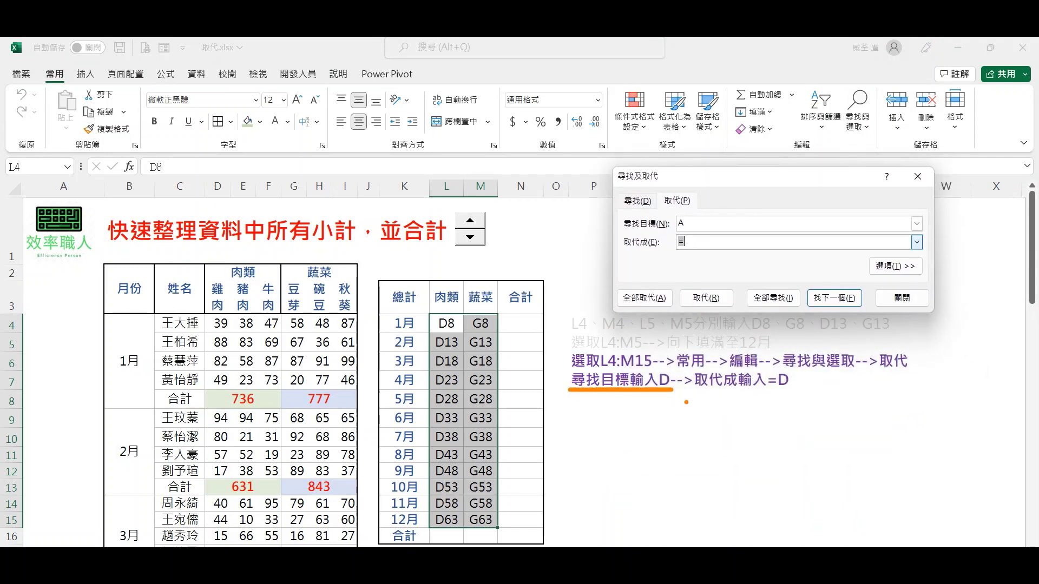
key(Escape)
click(696, 222)
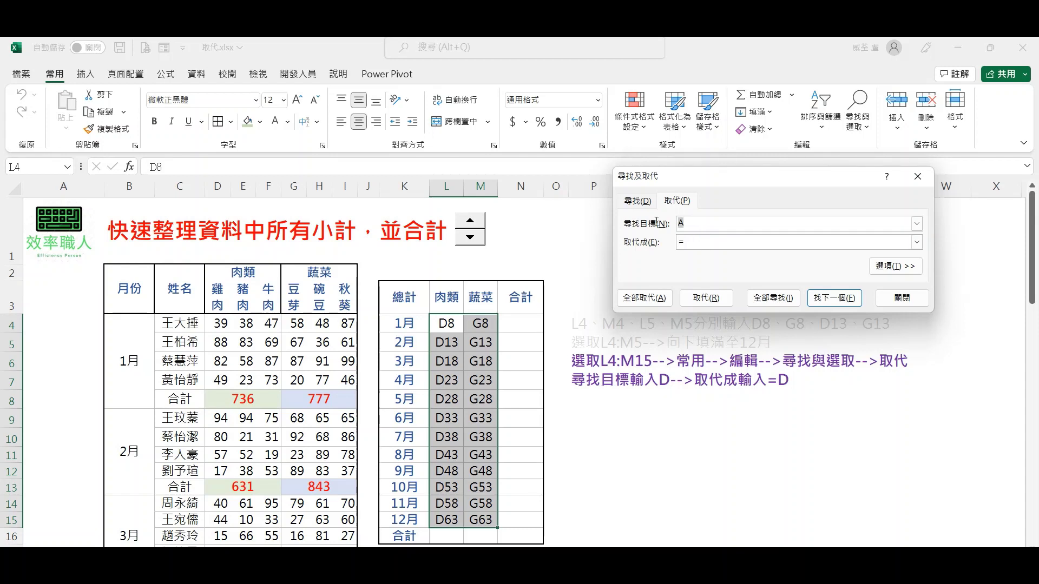
text(D)
drag(694, 392, 792, 392)
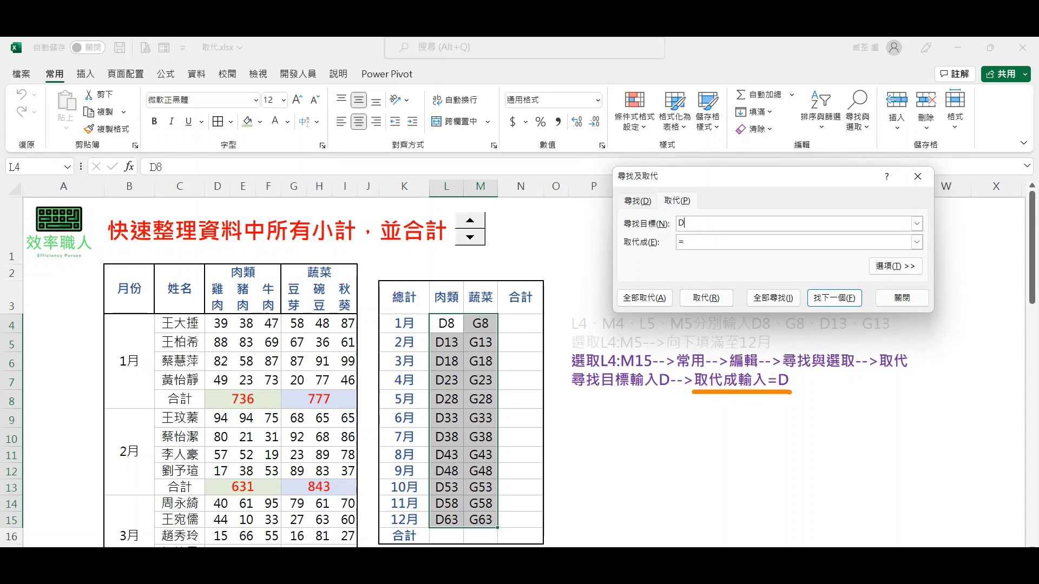
key(Escape)
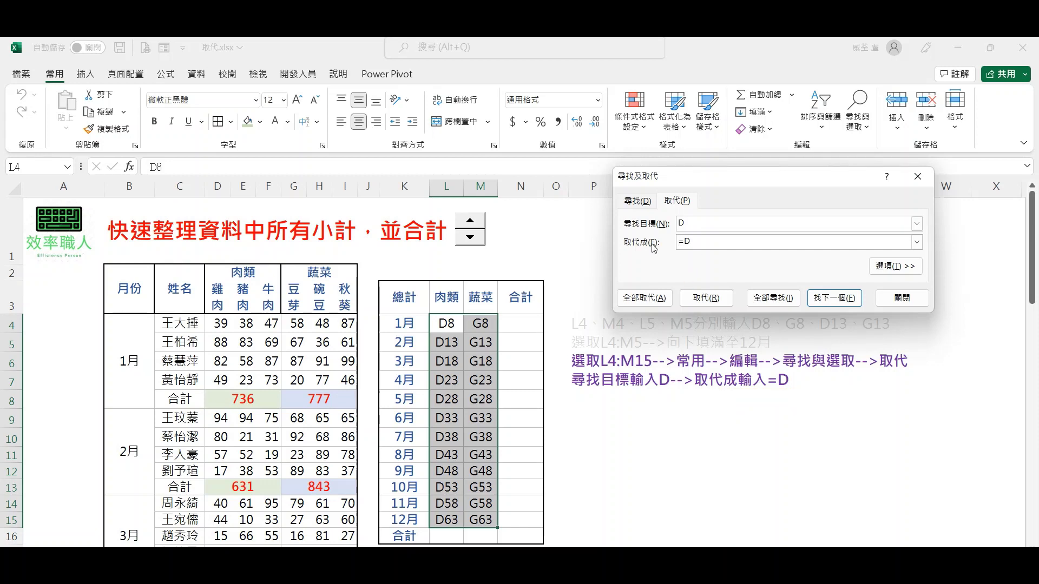
click(644, 298)
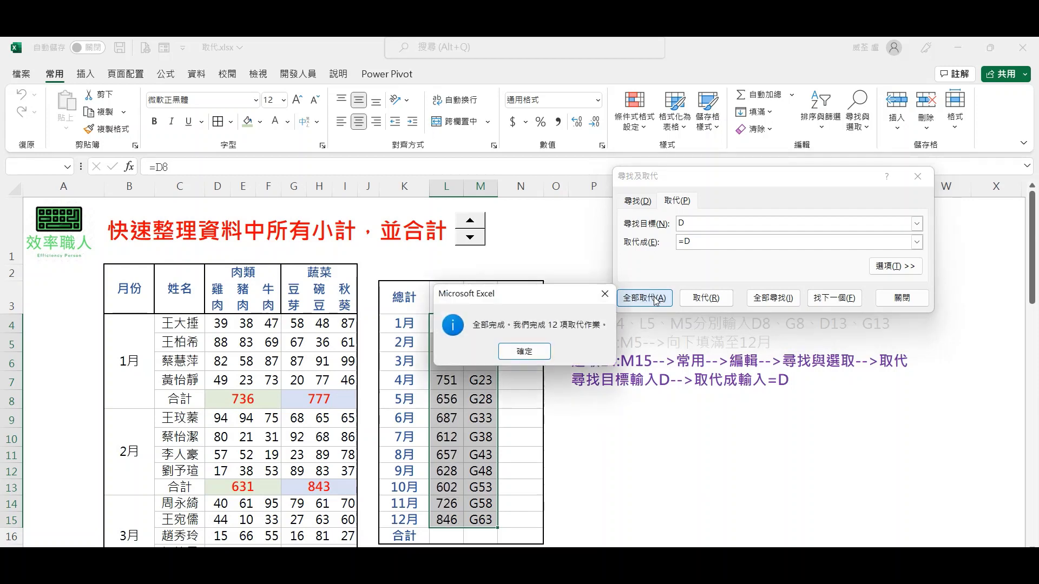
click(524, 351)
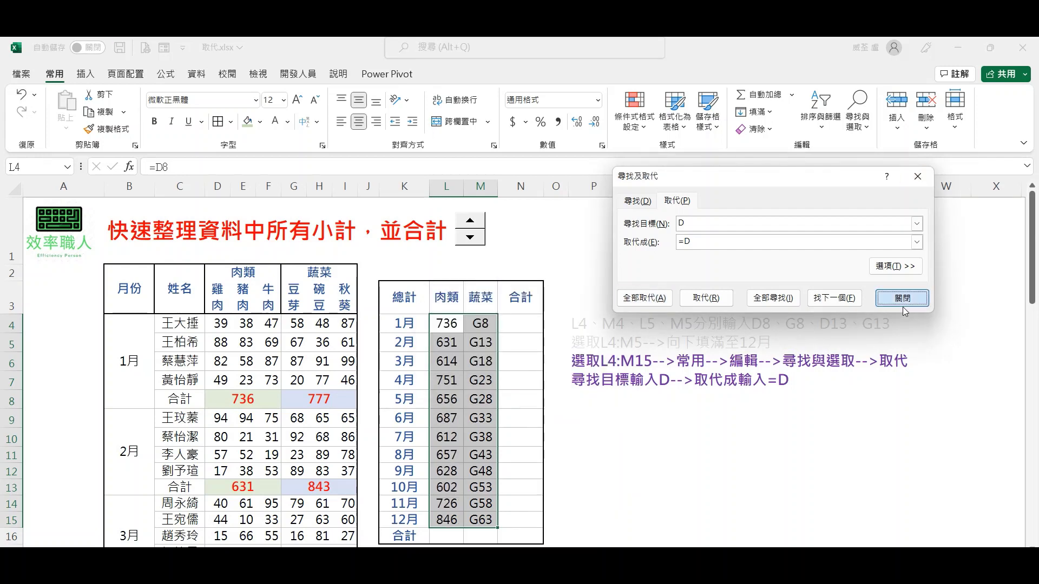
click(902, 302)
Step: Replace every G with =G in L4:M15 to turn the 蔬菜 addresses into formulas, and close the replace dialog
click(471, 237)
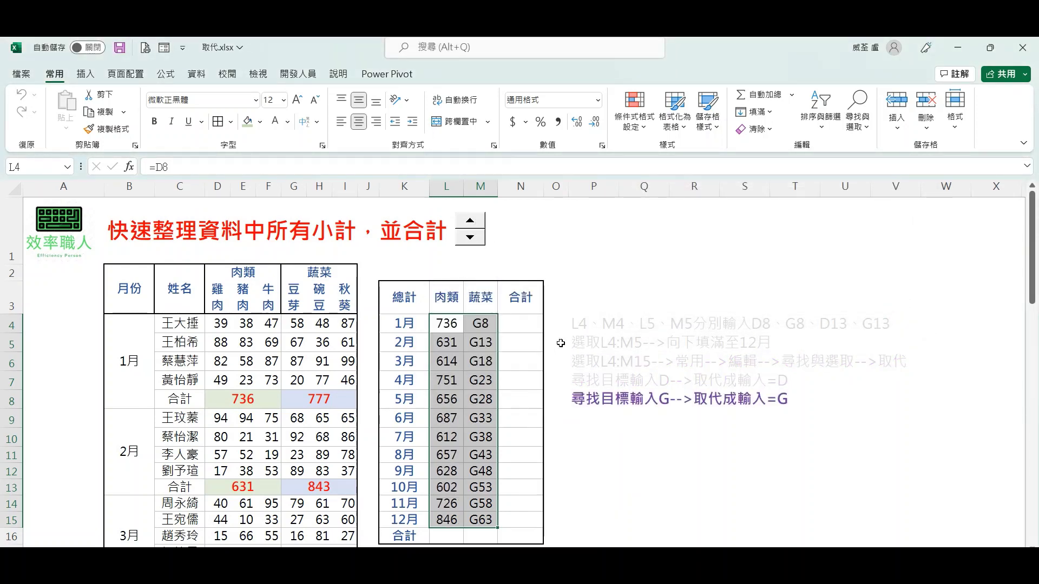
click(857, 115)
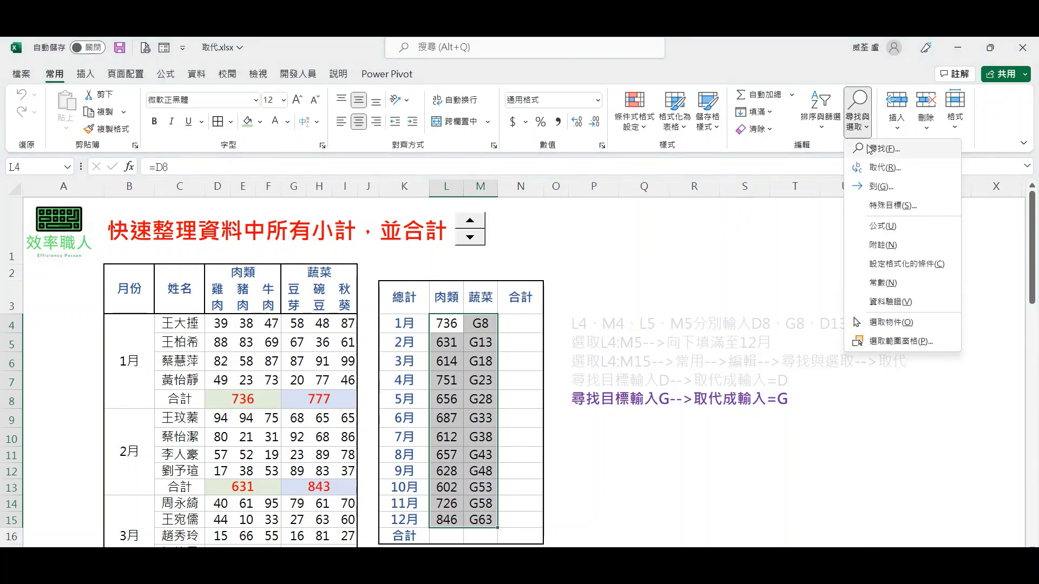
click(888, 167)
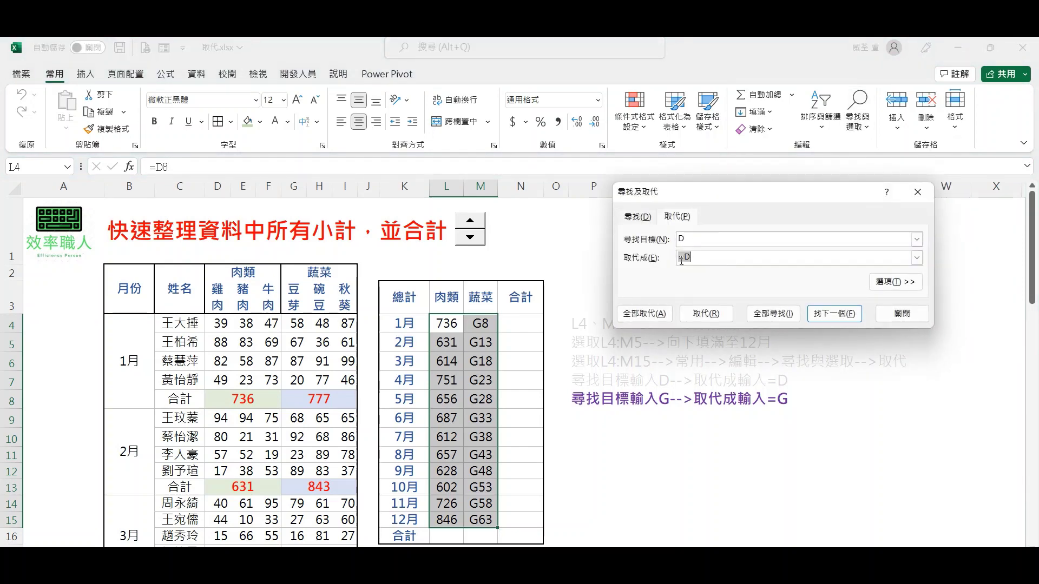
drag(574, 412, 671, 410)
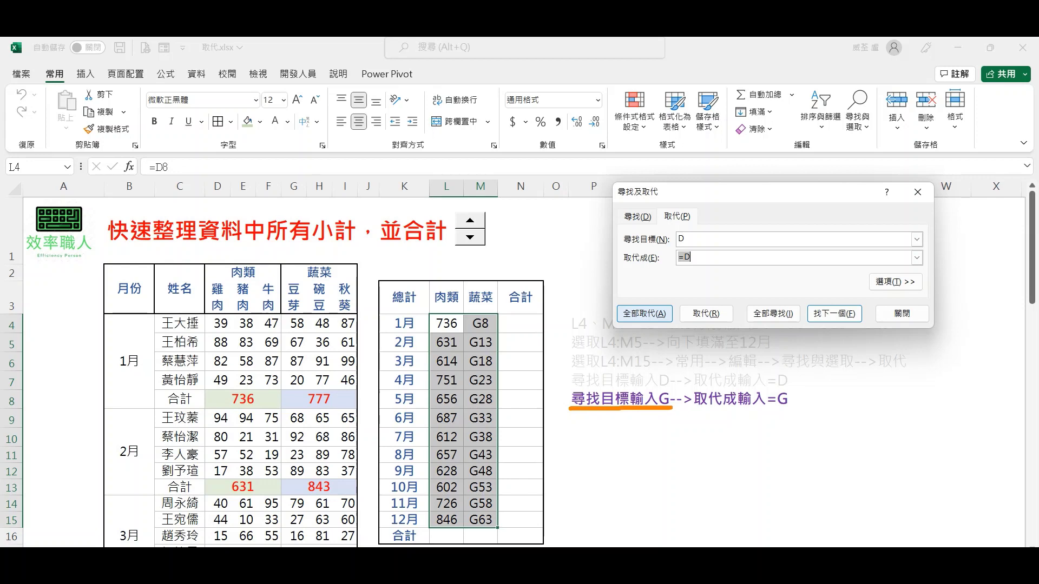
double_click(692, 239)
text(G)
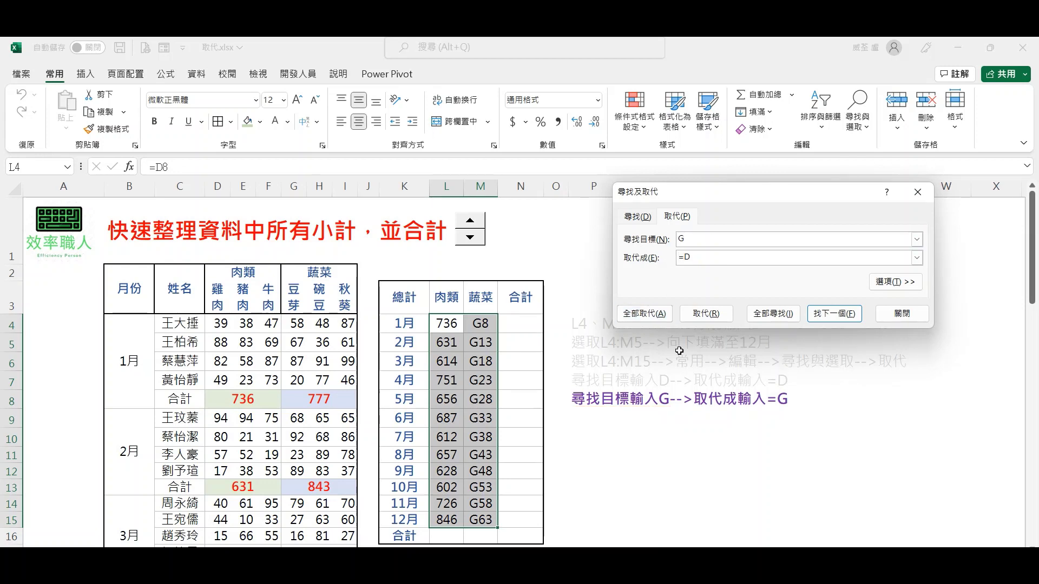
drag(692, 410, 776, 415)
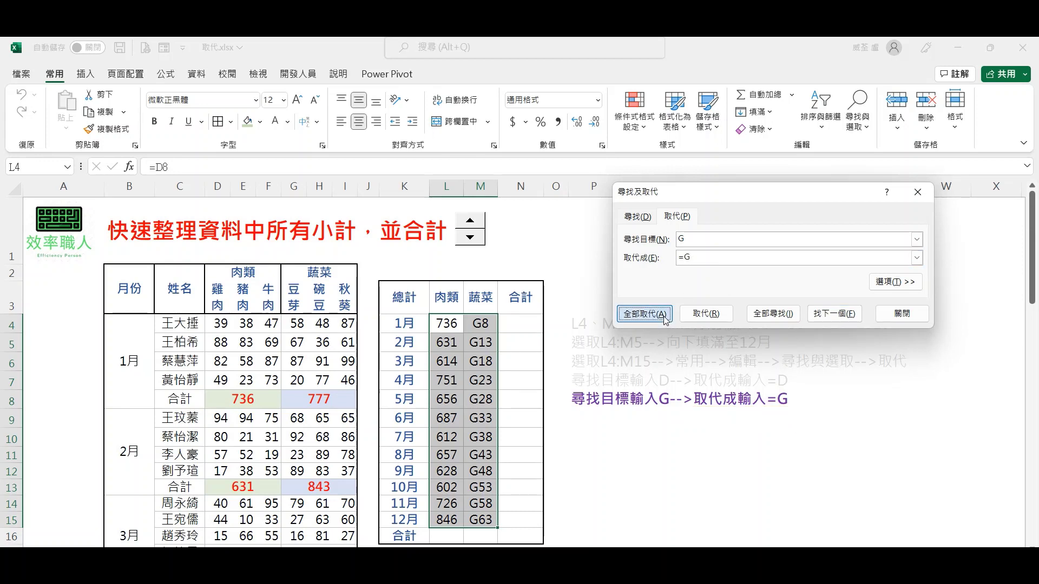
click(644, 313)
click(548, 351)
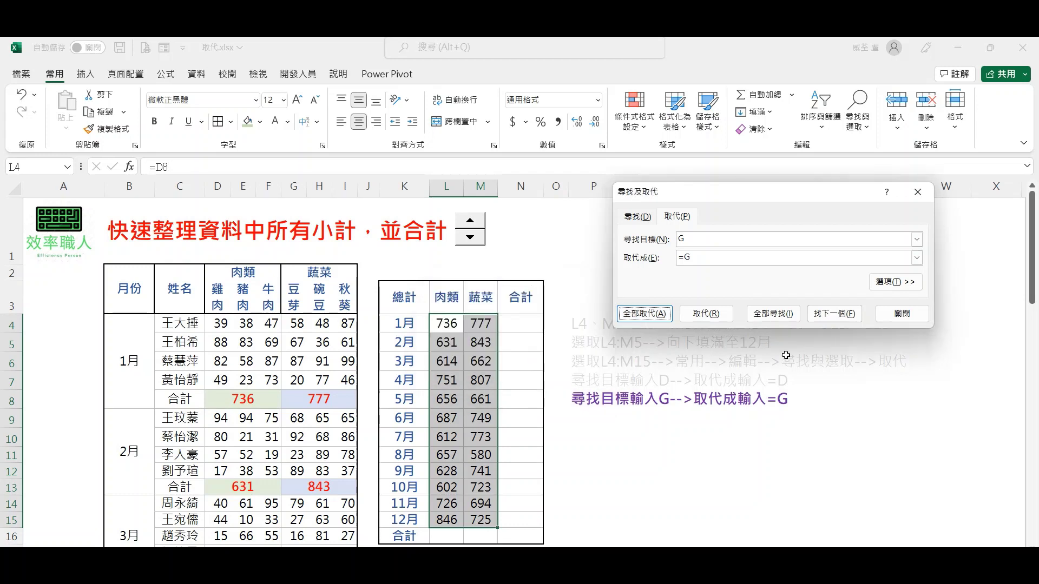
click(909, 315)
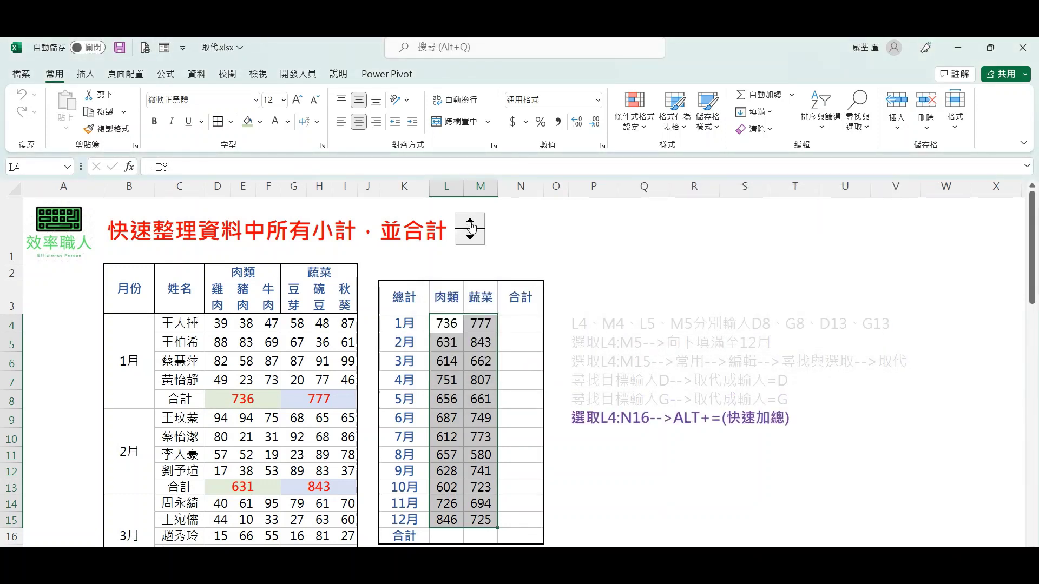
click(615, 438)
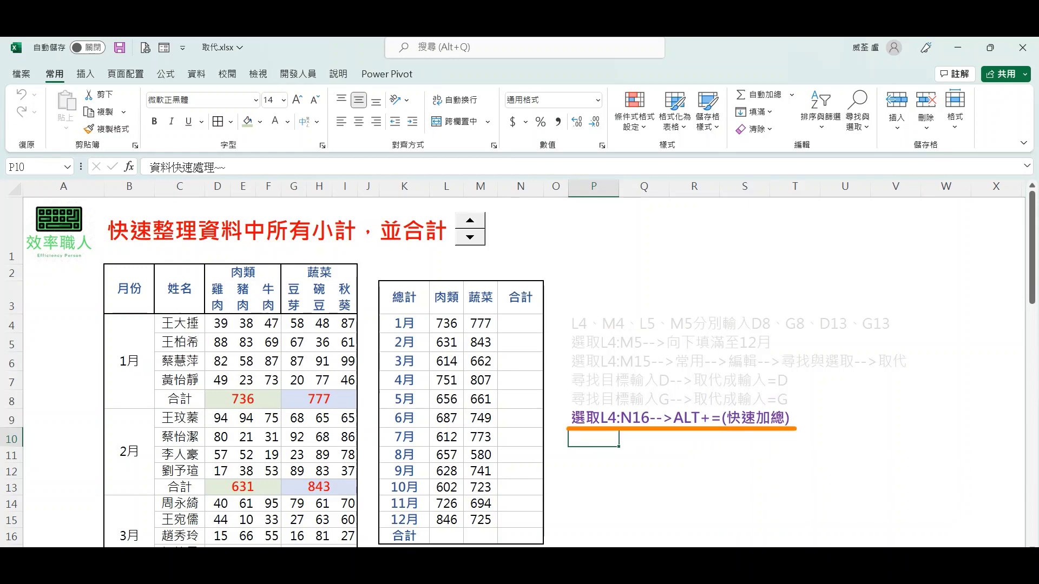
Step: Sum the summary table range L4:N16 with AutoSum, filling both the 合計 column and the 合計 row
drag(433, 320, 518, 531)
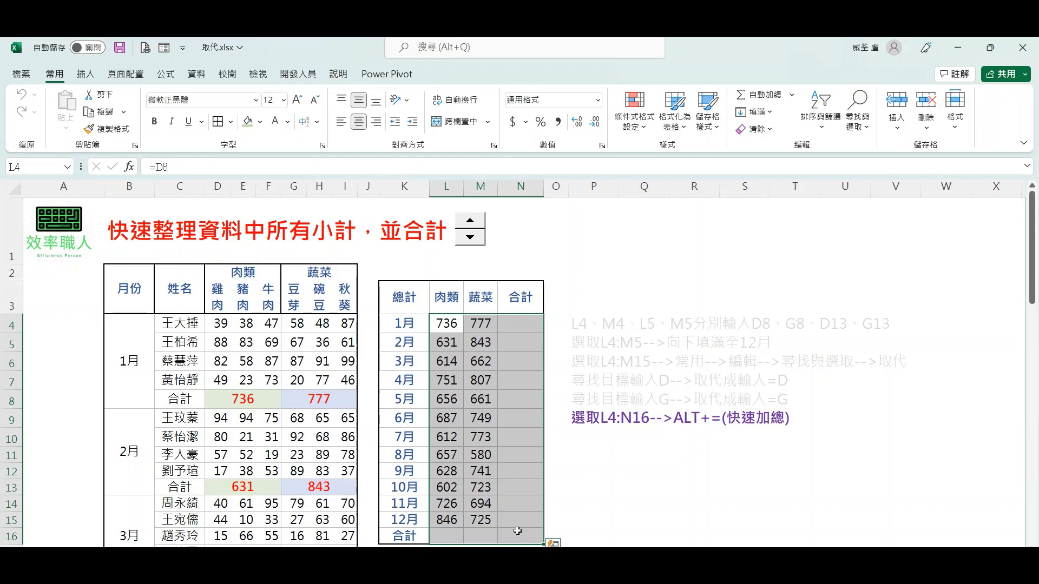
key(alt+equal)
click(636, 487)
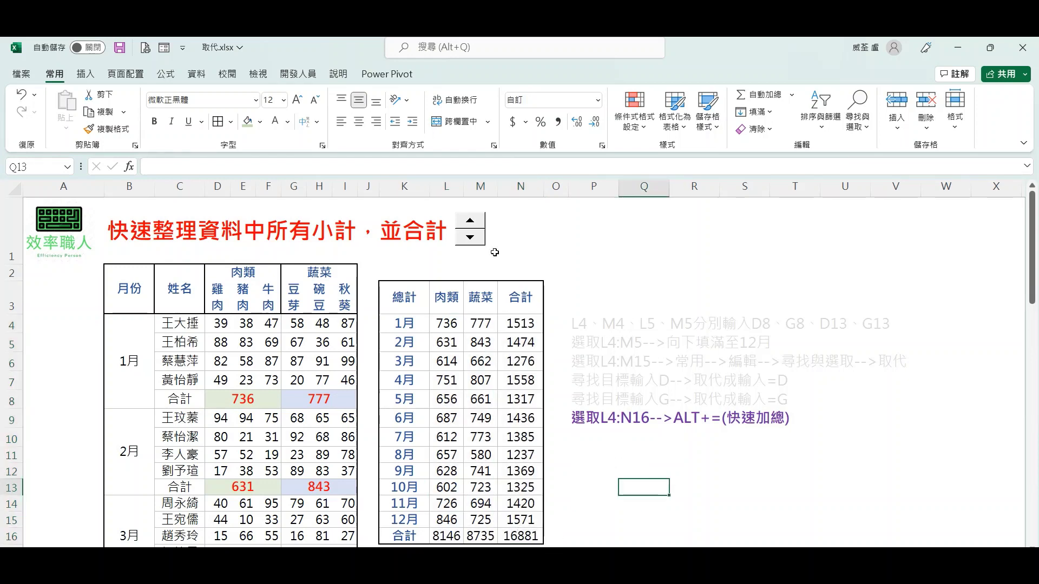
click(572, 474)
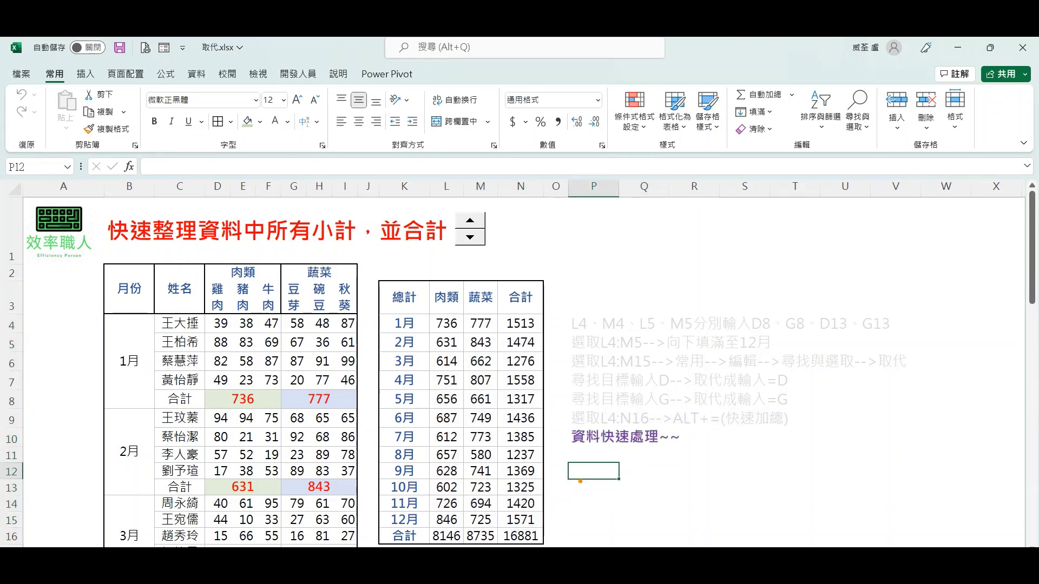
drag(567, 450, 682, 450)
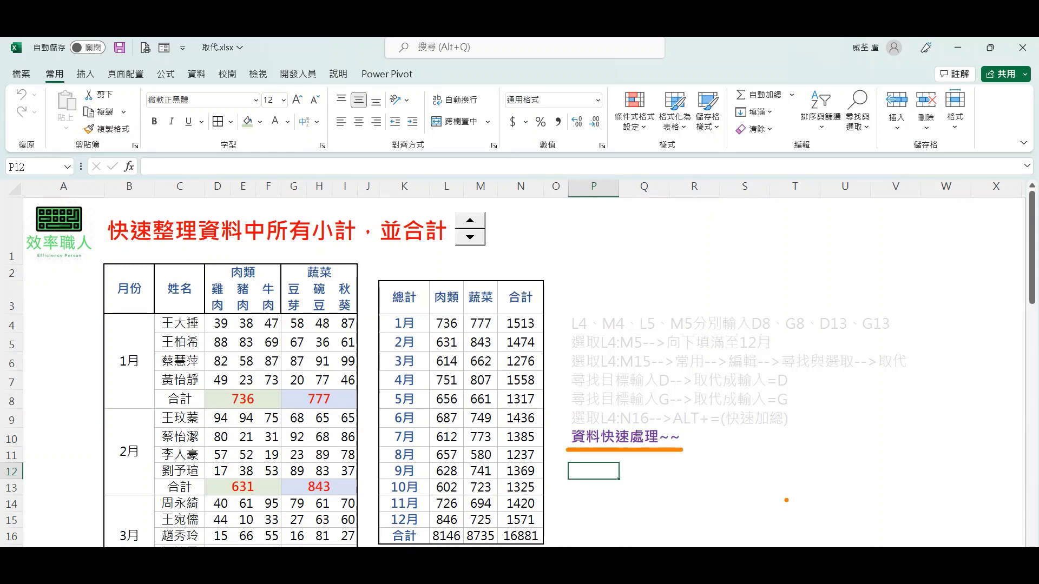
key(Escape)
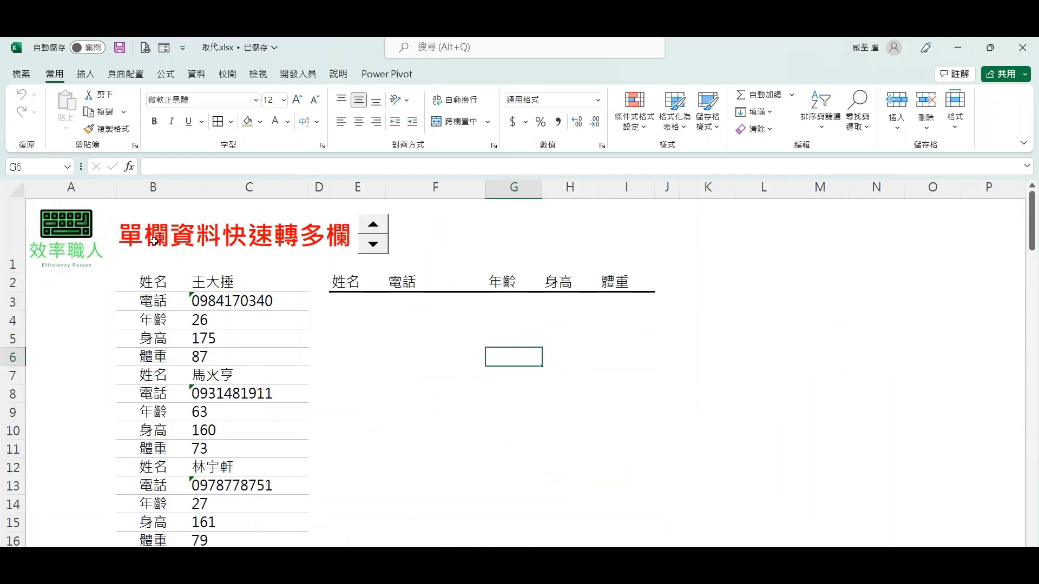
Step: Look through the single-column list of personal records in columns B and C down to its end at row 111
drag(132, 235, 327, 243)
click(298, 337)
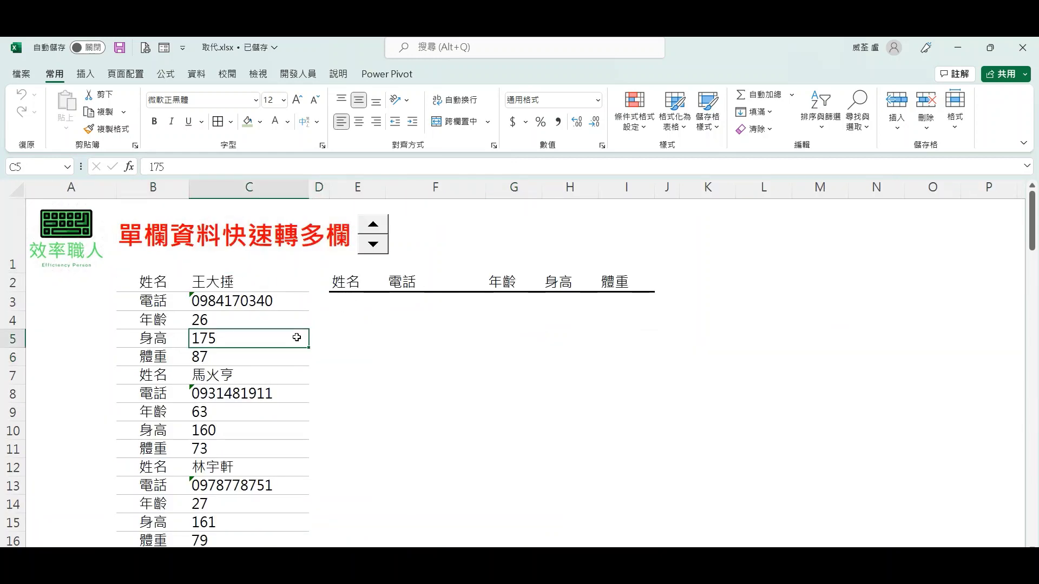
scroll(286, 349, down, 5)
scroll(286, 349, down, 20)
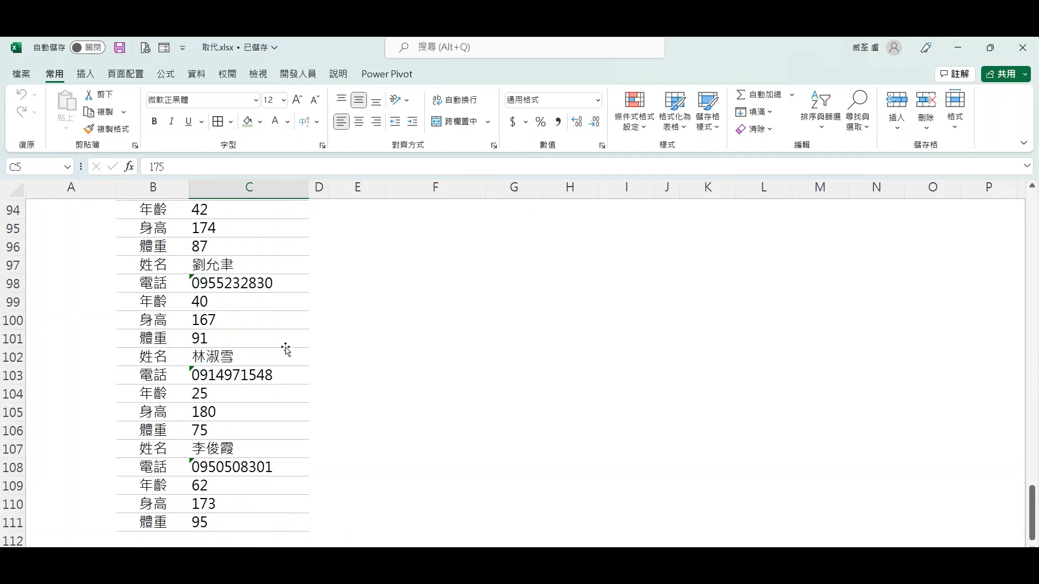
scroll(286, 349, up, 7)
scroll(287, 349, up, 20)
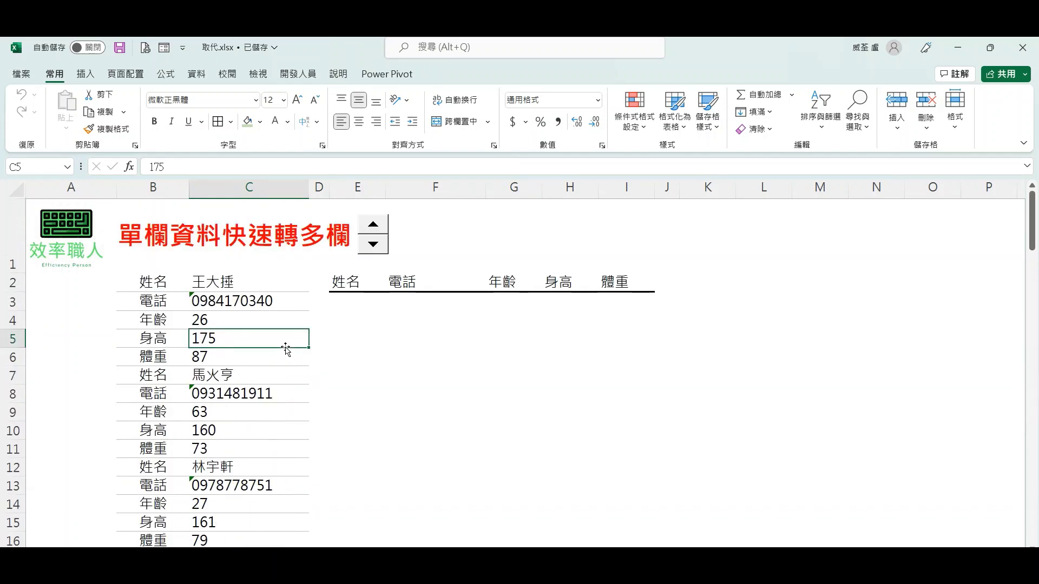
click(459, 355)
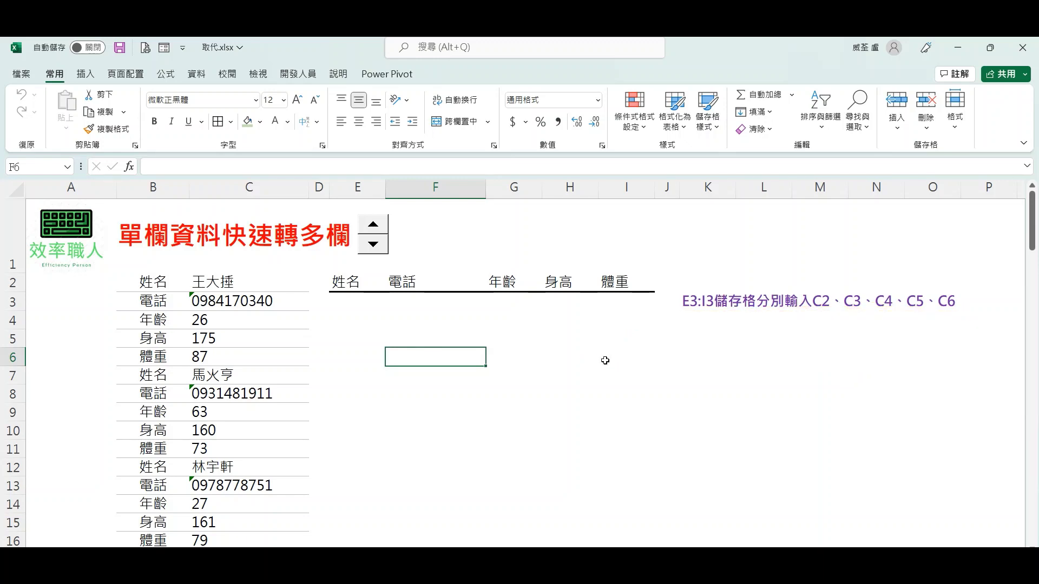
Step: Enter the first record's name address, C2, as plain text in cell E3 under 姓名
click(236, 282)
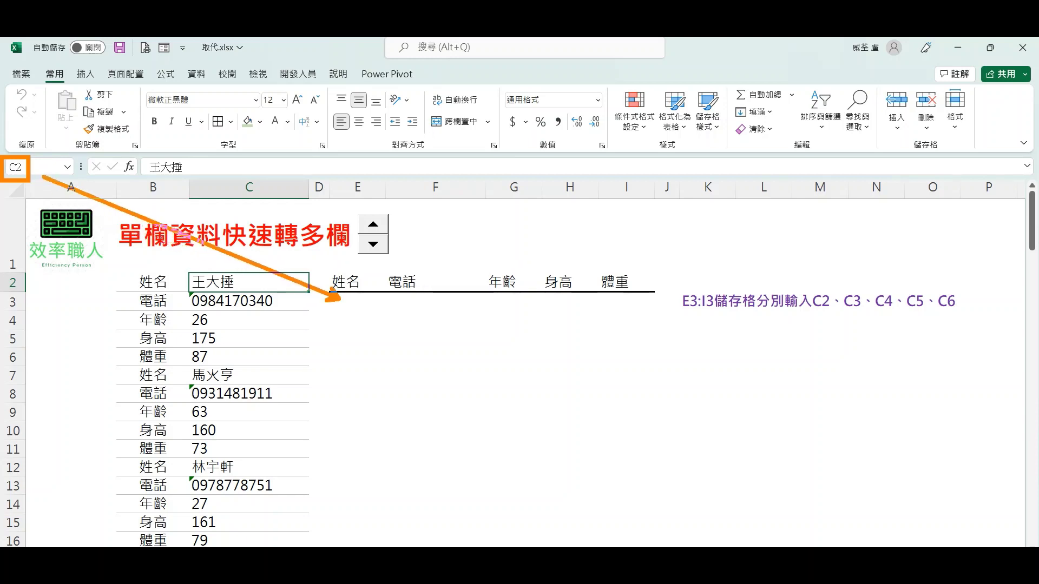
click(357, 301)
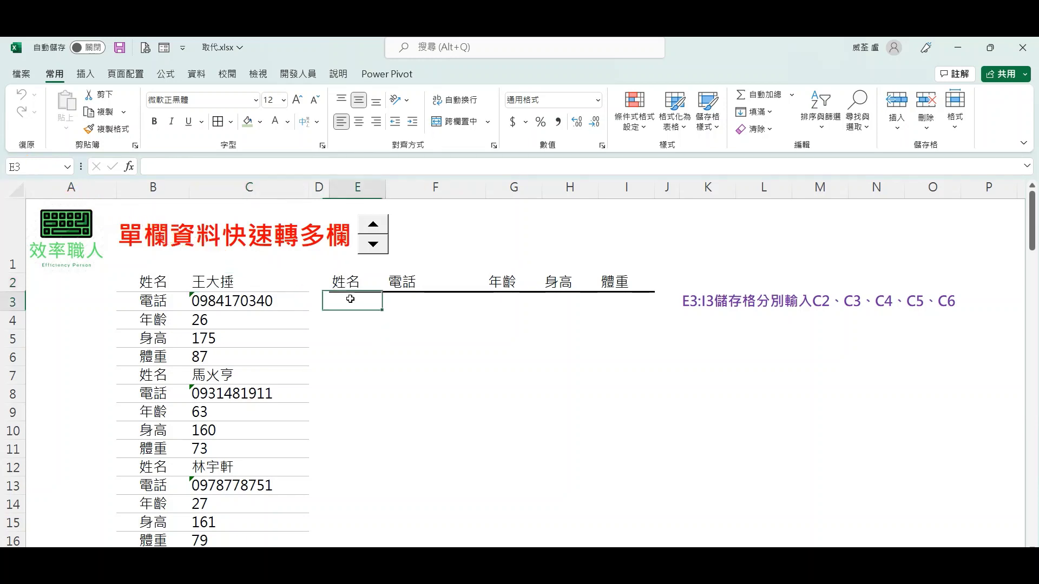
text(C2)
key(Return)
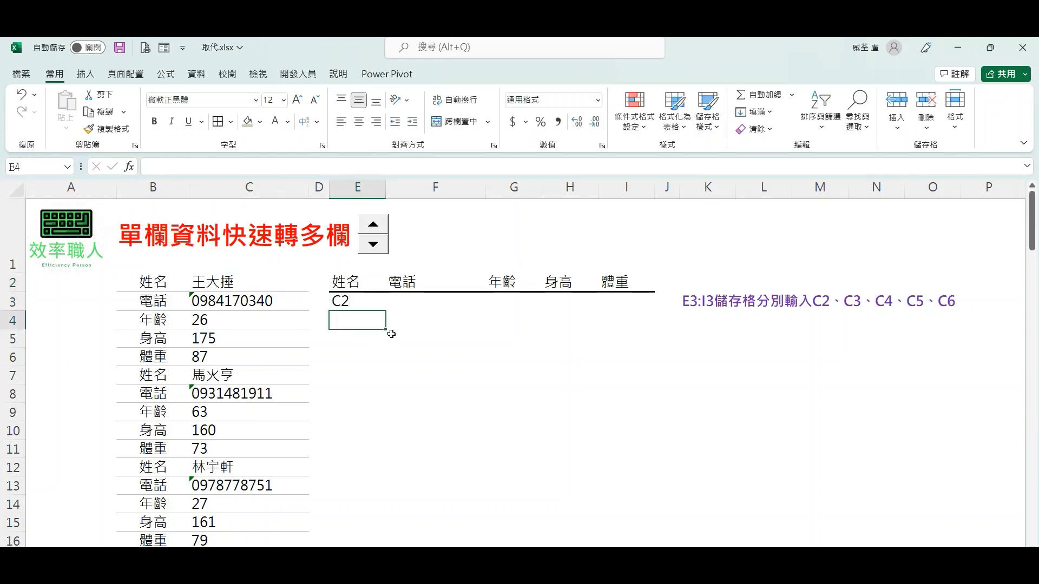
Step: Enter the first record's remaining addresses as plain text in F3:I3: C3, C4, C5 and C6
click(271, 323)
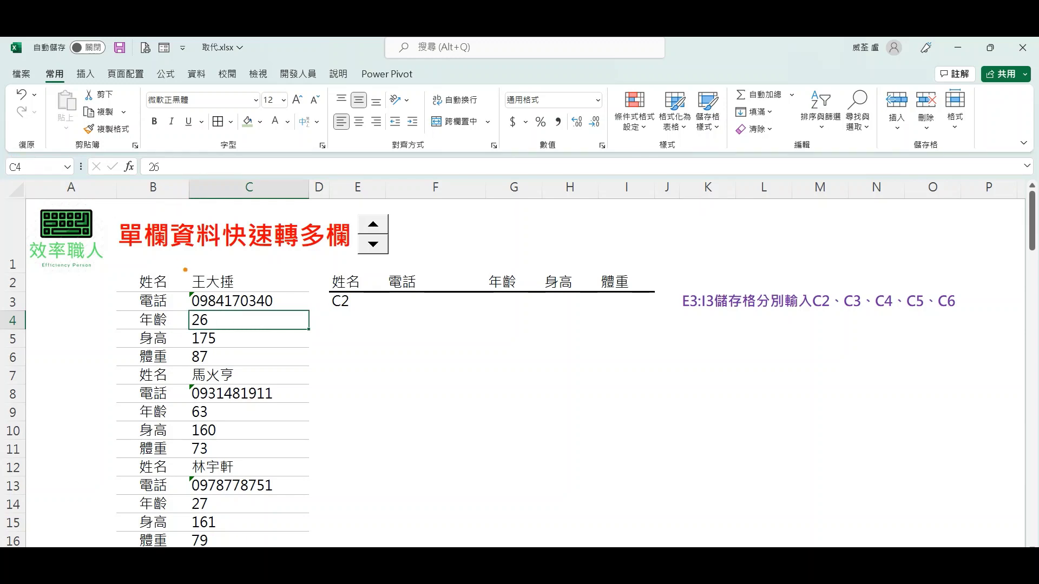
click(227, 302)
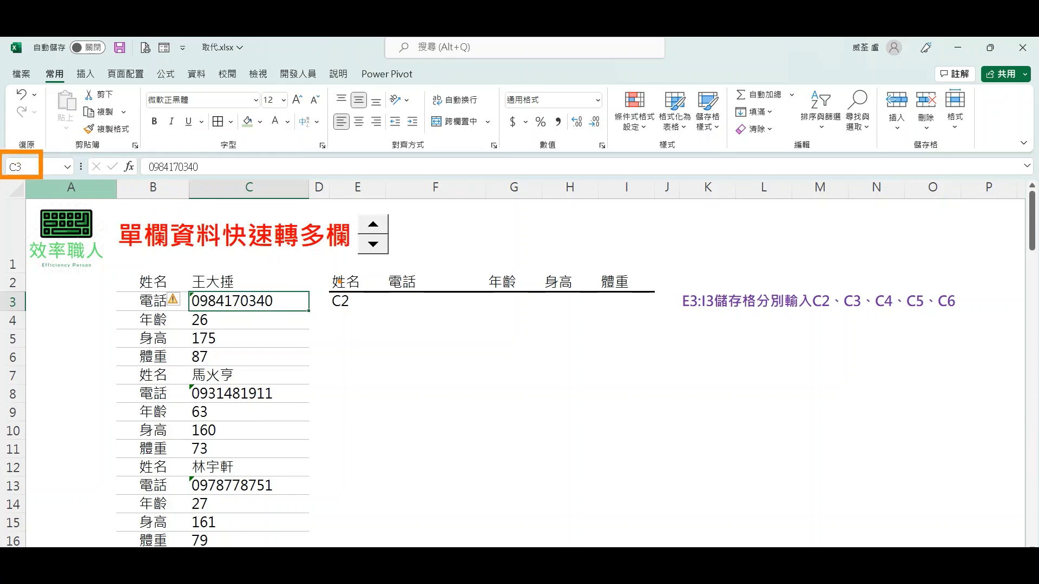
click(430, 302)
text(C3)
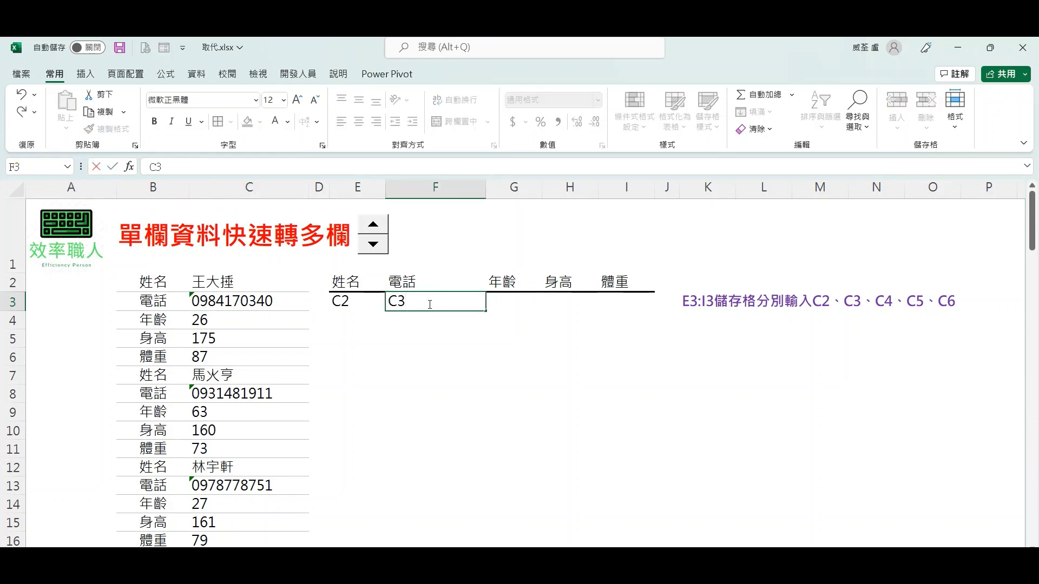
key(Tab)
text(C4)
key(Tab)
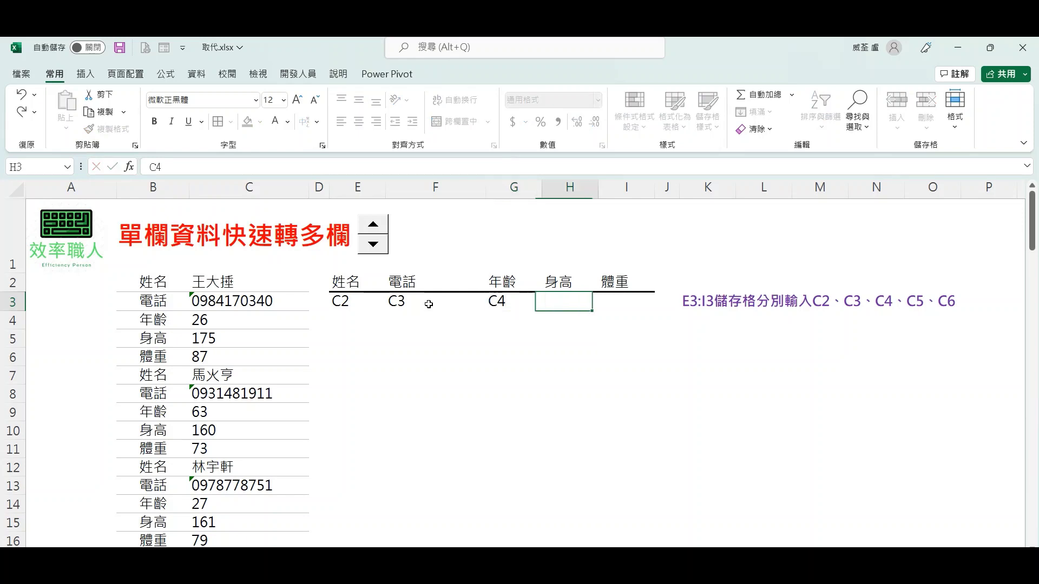
text(C5)
key(Tab)
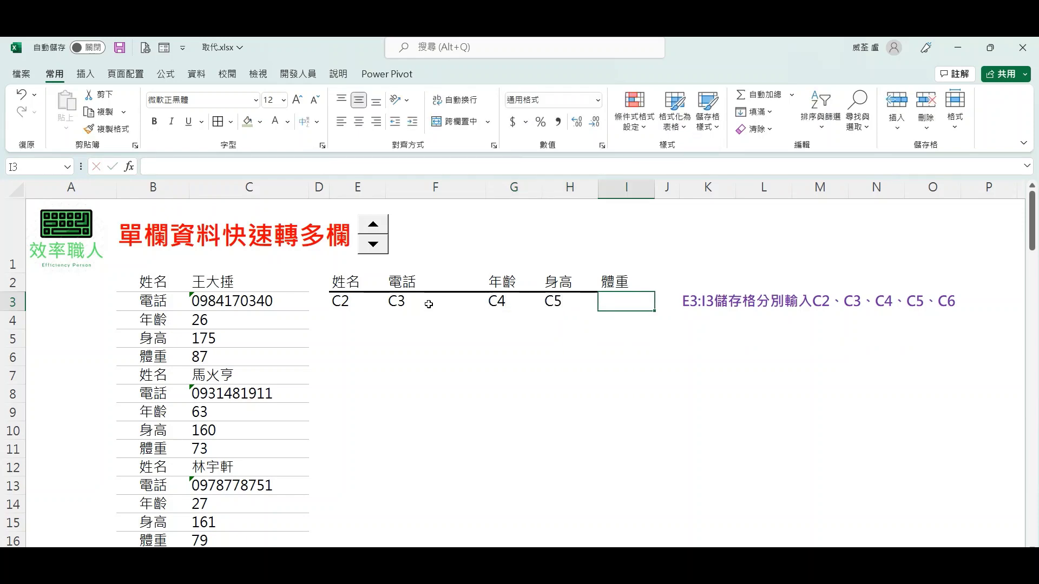
text(C6)
key(Return)
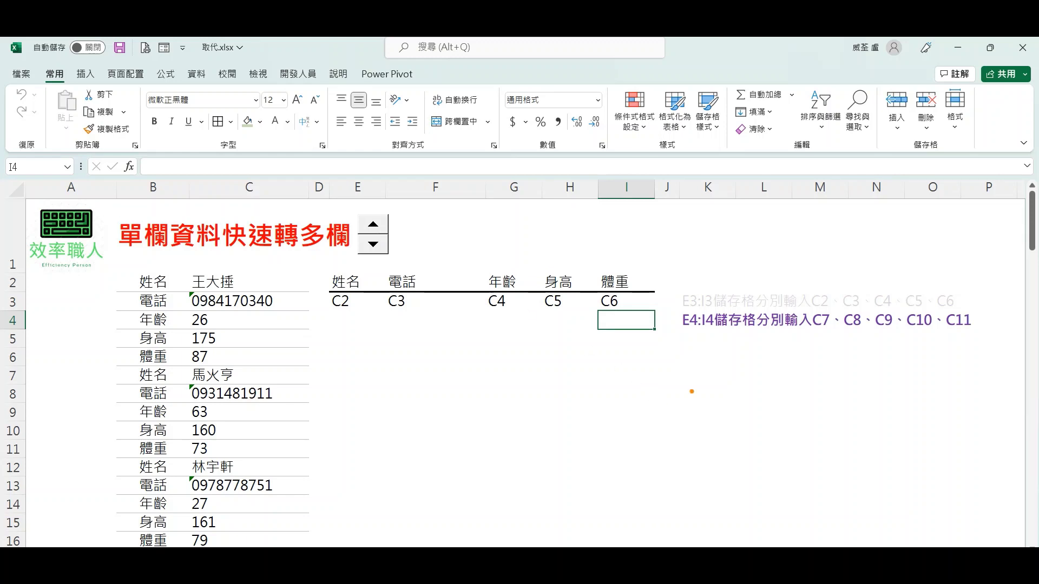
Step: Enter the second record's addresses as plain text in E4:I4: C7, C8, C9, C10 and C11
drag(677, 333, 973, 333)
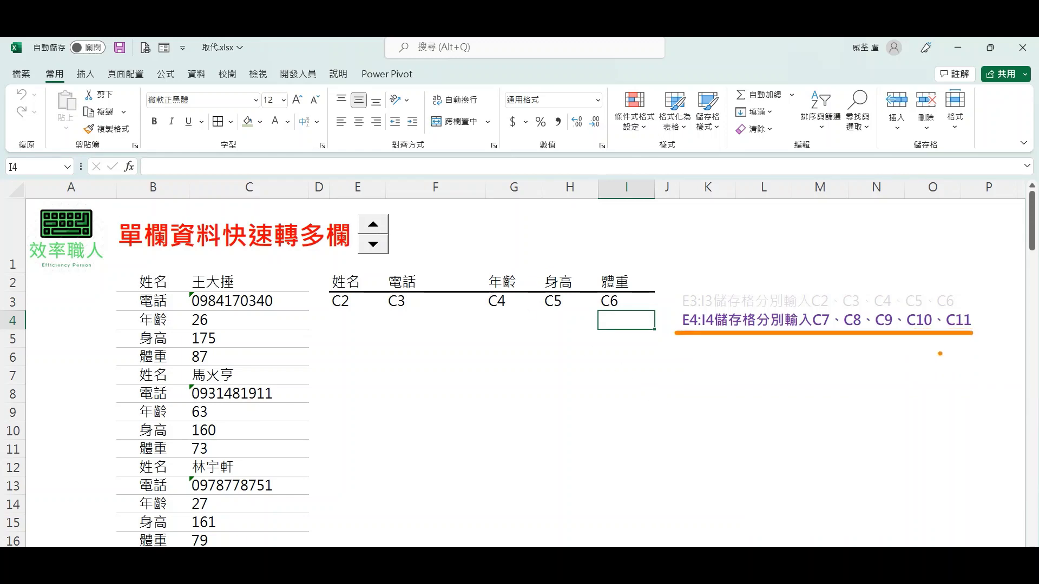
click(341, 322)
text(C2)
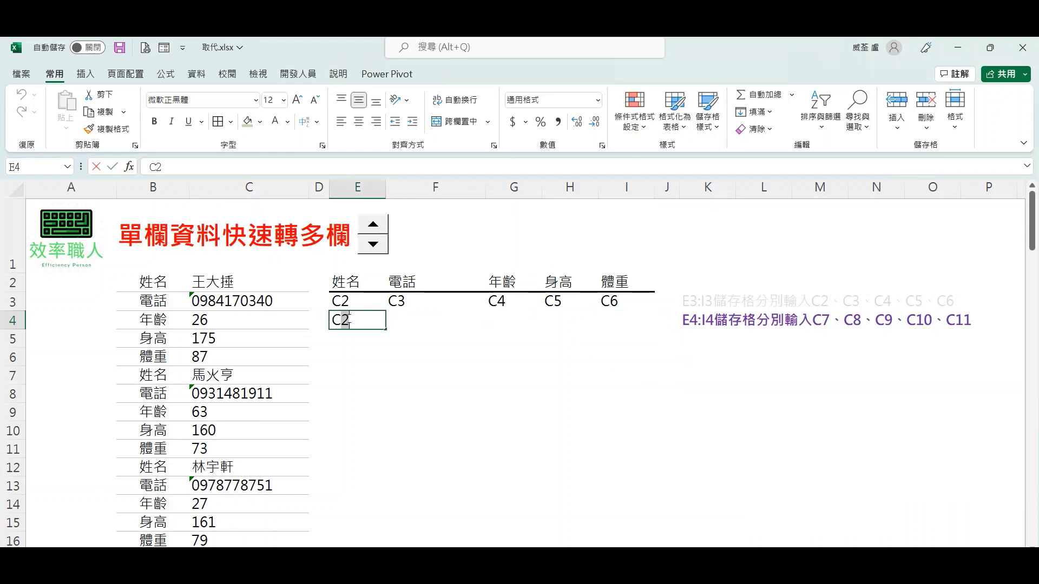
text(7)
key(Return)
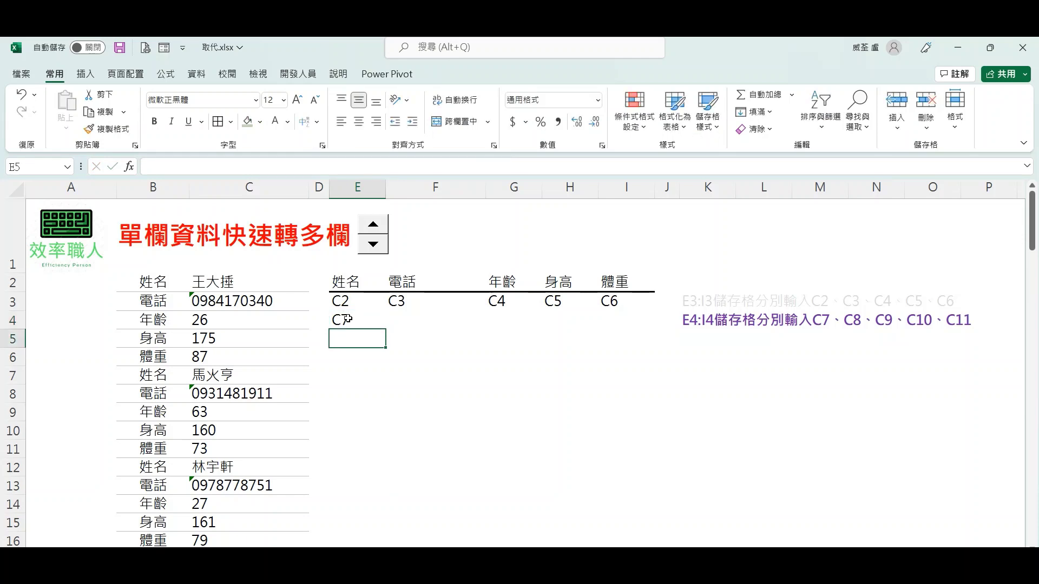
click(373, 325)
click(393, 321)
text(C8)
key(Return)
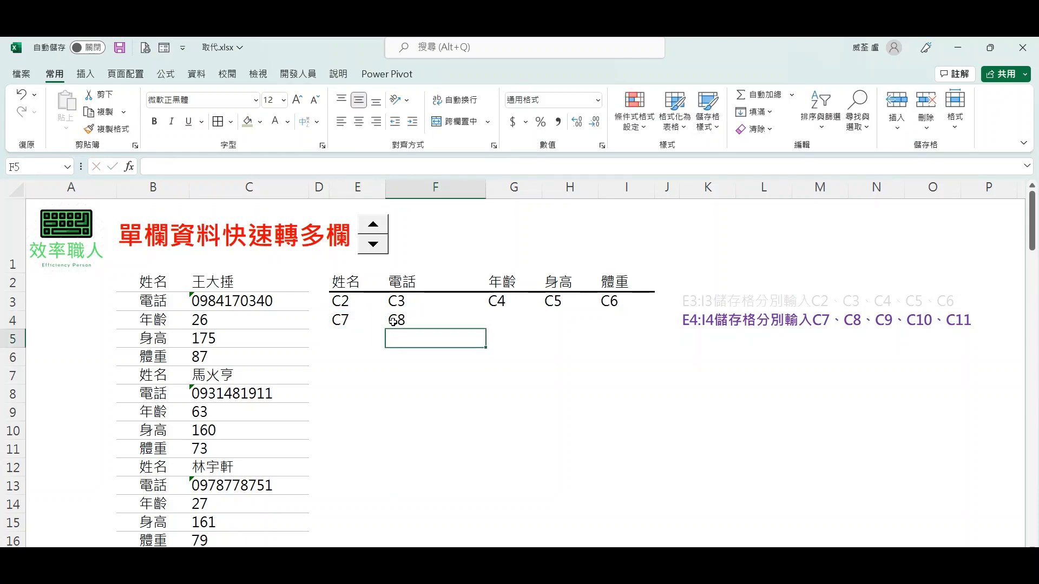
drag(352, 313, 647, 329)
click(686, 372)
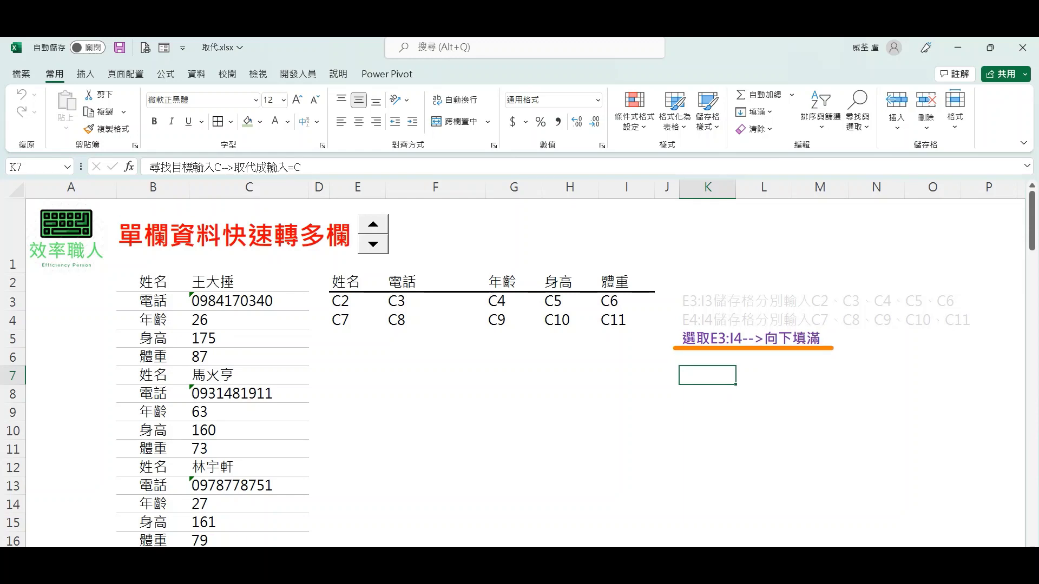
Step: Fill the address pattern in E3:I4 down to row 24, covering E3:I24
drag(340, 302, 564, 272)
scroll(590, 334, up, 5)
scroll(605, 392, up, 2)
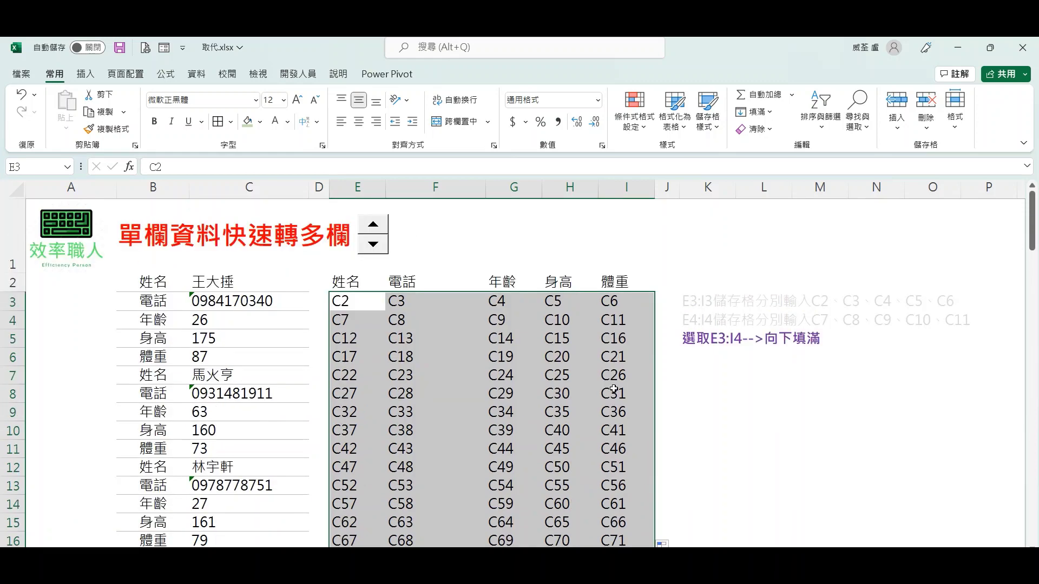
Step: Advance the instruction notes beside the table to the one about selecting E3:I24 and opening Replace
click(707, 357)
click(380, 223)
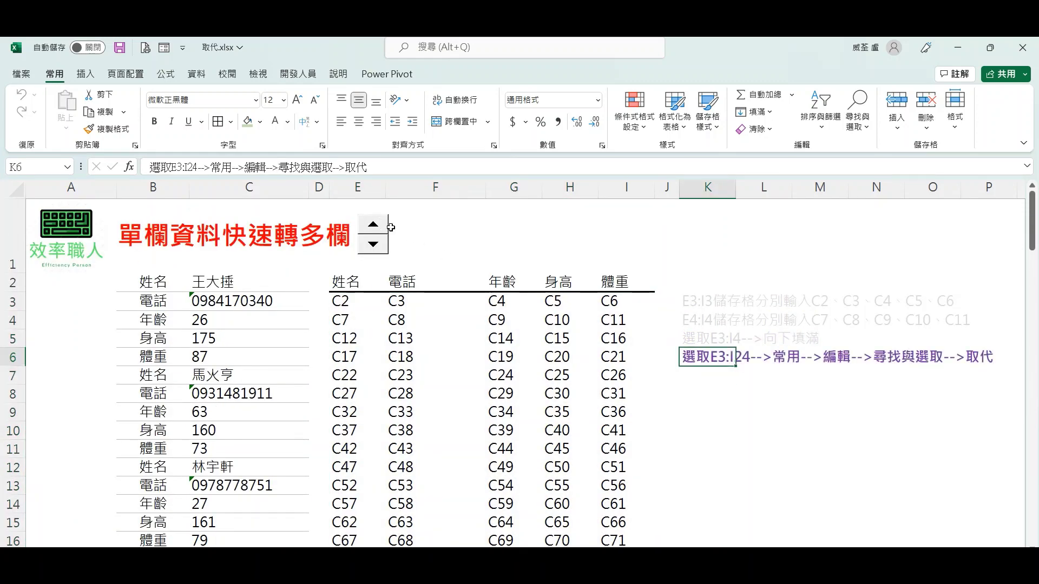
click(703, 400)
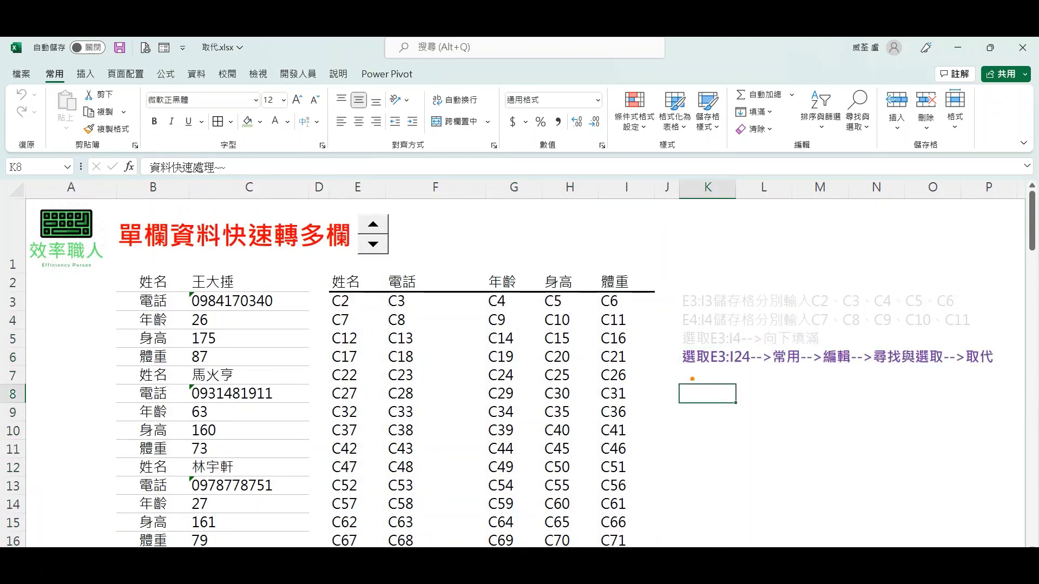
drag(675, 368, 1002, 368)
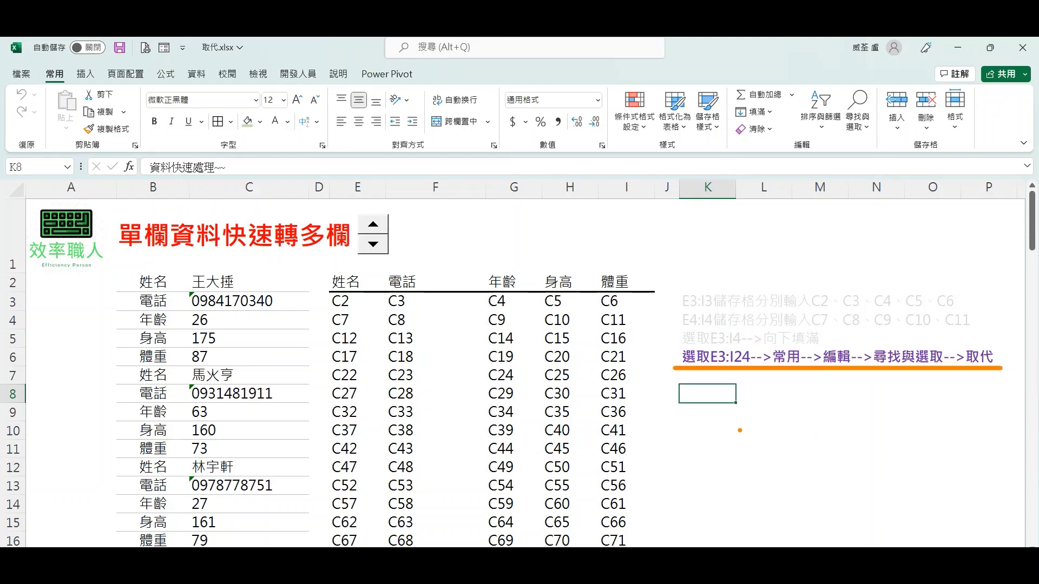
Step: Select the filled addresses in E3:I24 and open the replace dialog for them
mouse_move(344, 301)
mouse_down()
mouse_move(622, 501)
mouse_move(639, 536)
mouse_move(644, 528)
mouse_move(641, 544)
mouse_up()
scroll(747, 395, up, 2)
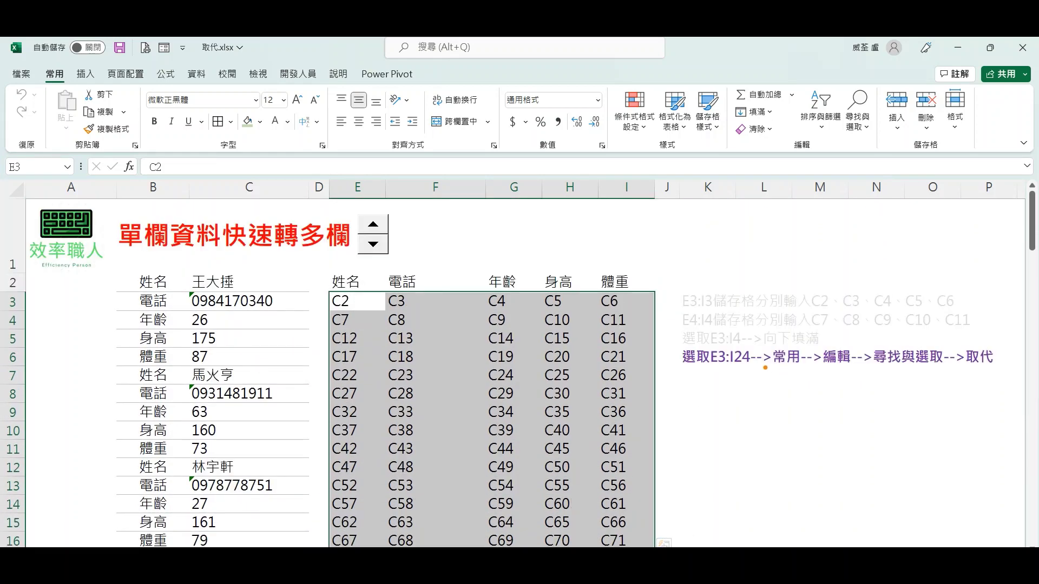
drag(765, 368, 806, 368)
drag(813, 371, 859, 369)
drag(782, 141, 830, 161)
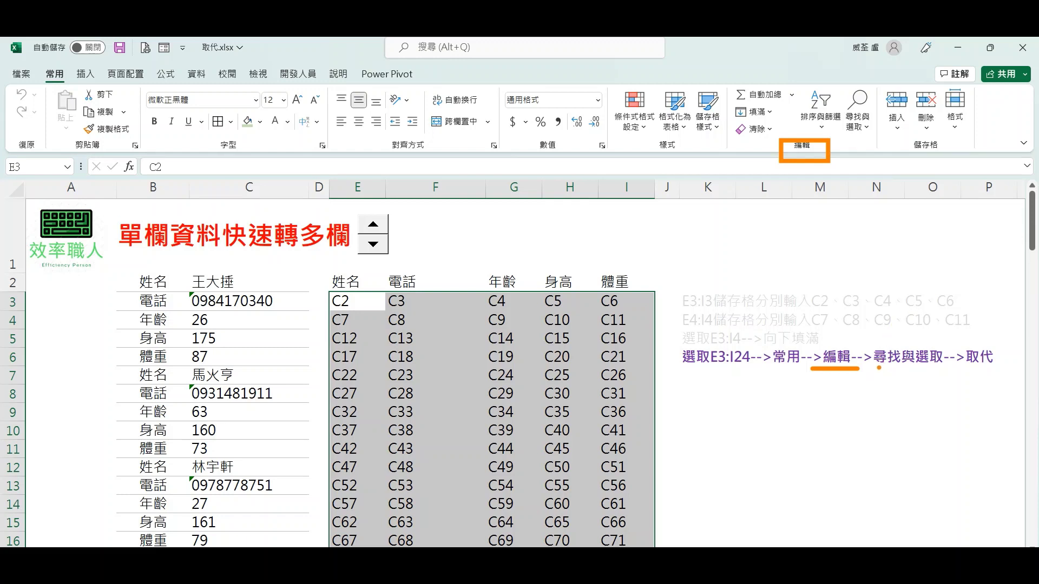
drag(876, 369, 940, 369)
mouse_move(839, 80)
mouse_down()
mouse_move(880, 133)
mouse_move(840, 82)
mouse_up()
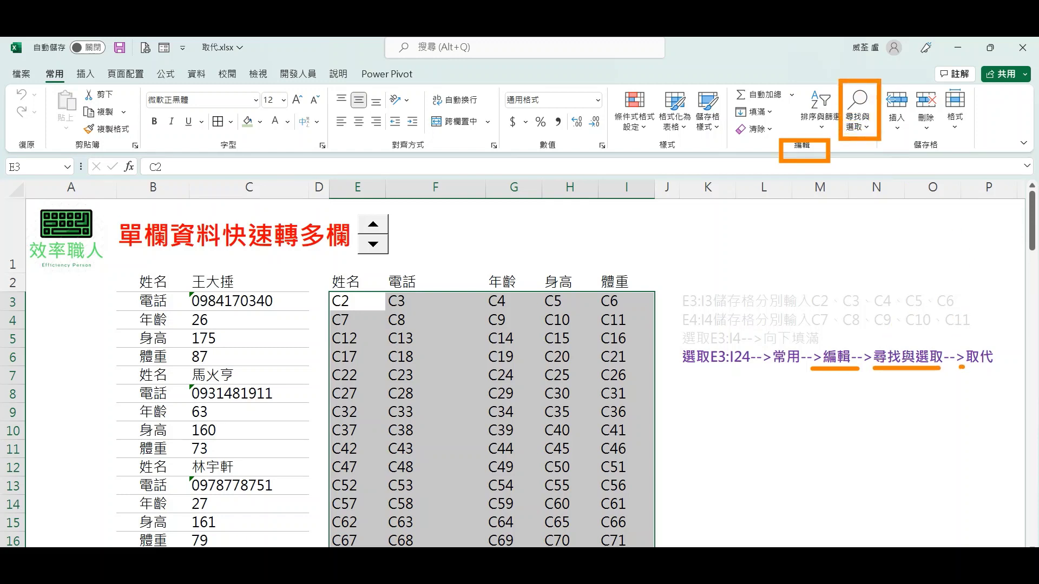
drag(962, 367, 995, 366)
key(Escape)
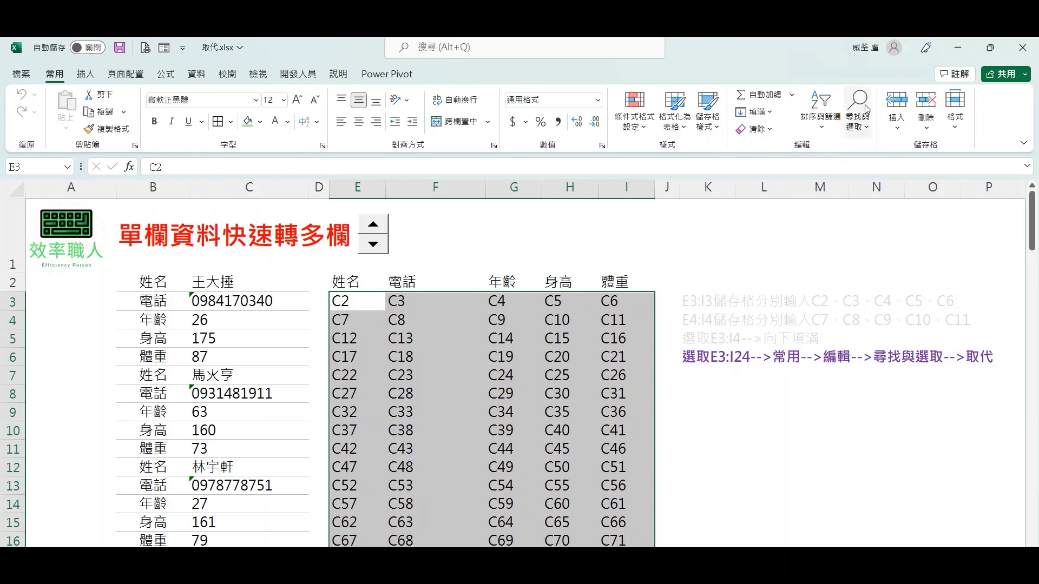
click(384, 228)
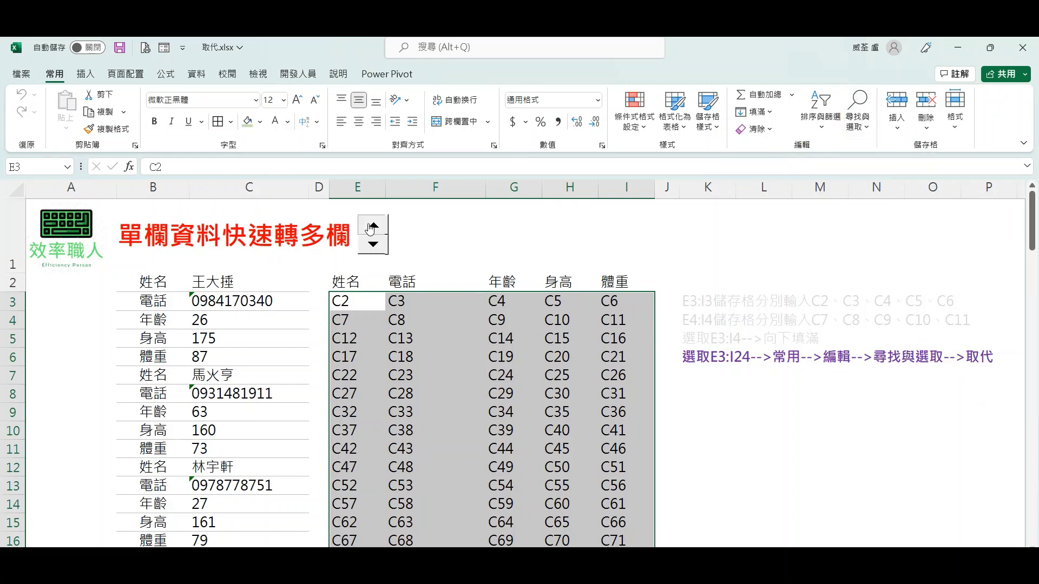
click(858, 111)
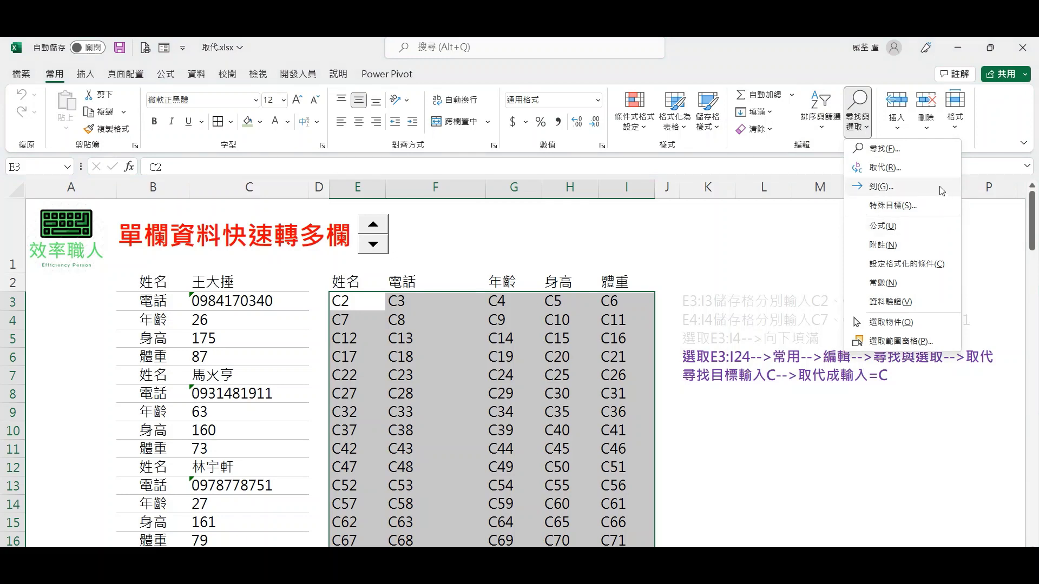
click(921, 173)
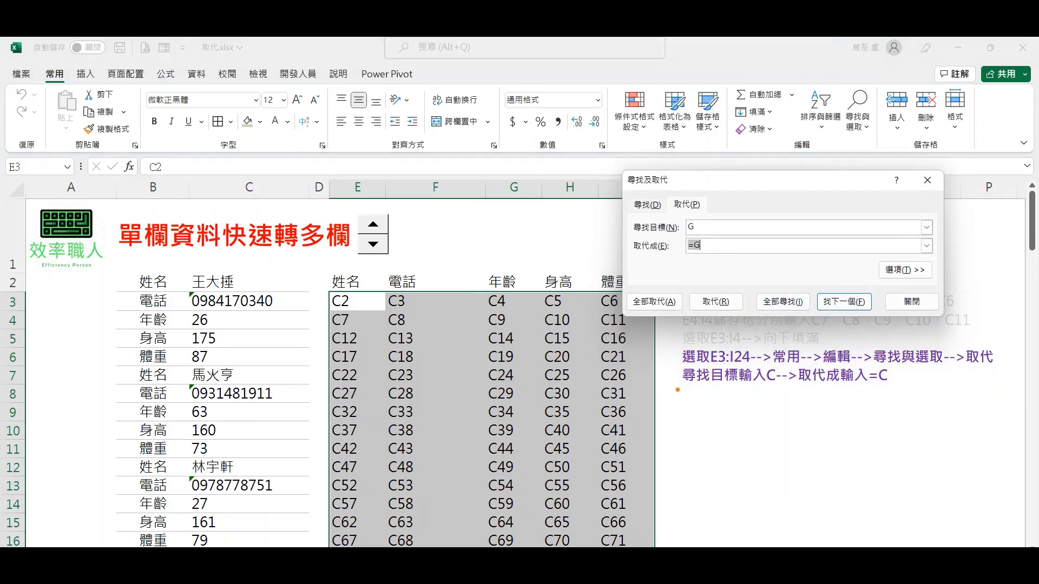
Step: Replace every C with =C in E3:I24 to turn the plain-text addresses into formulas
drag(677, 389, 781, 387)
key(Escape)
drag(707, 227, 665, 230)
text(C)
key(ctrl+2)
drag(793, 390, 896, 389)
key(Escape)
drag(704, 246, 636, 253)
text(=C)
click(654, 301)
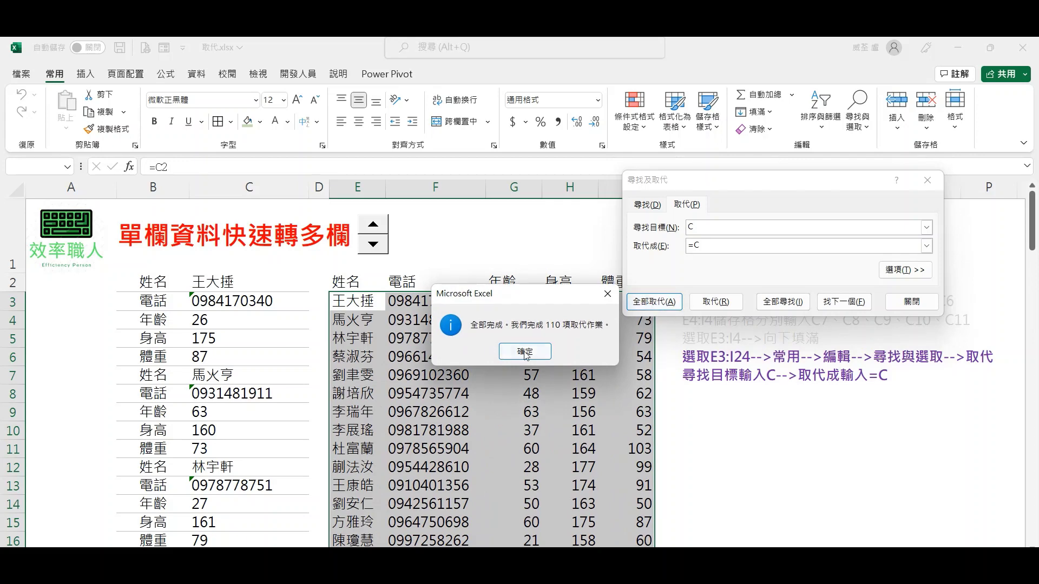
Step: Close the replace dialog and review the converted records in the multi-column table E3:I24
click(525, 352)
click(912, 301)
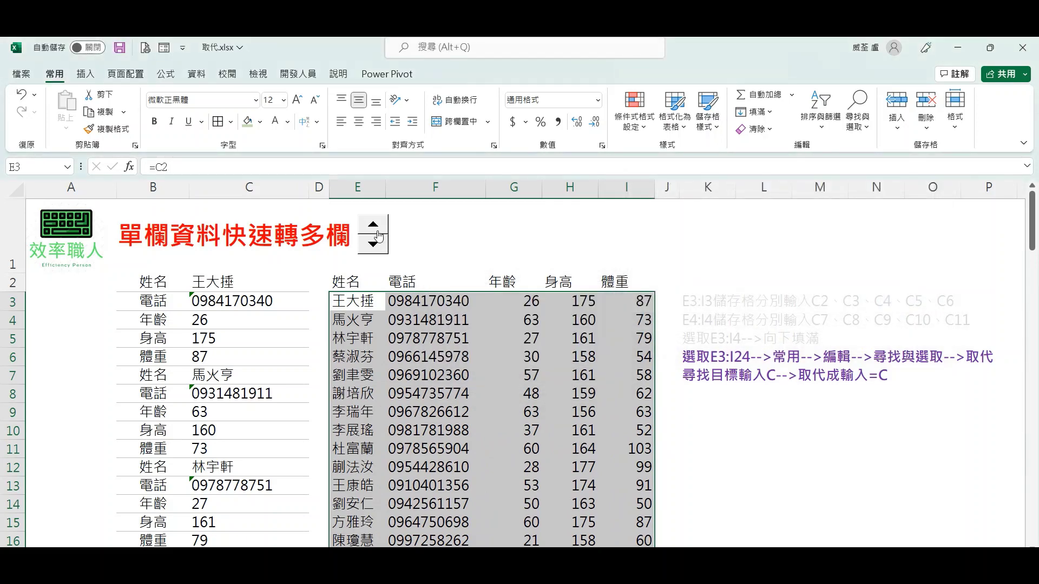
click(707, 375)
scroll(698, 417, down, 1)
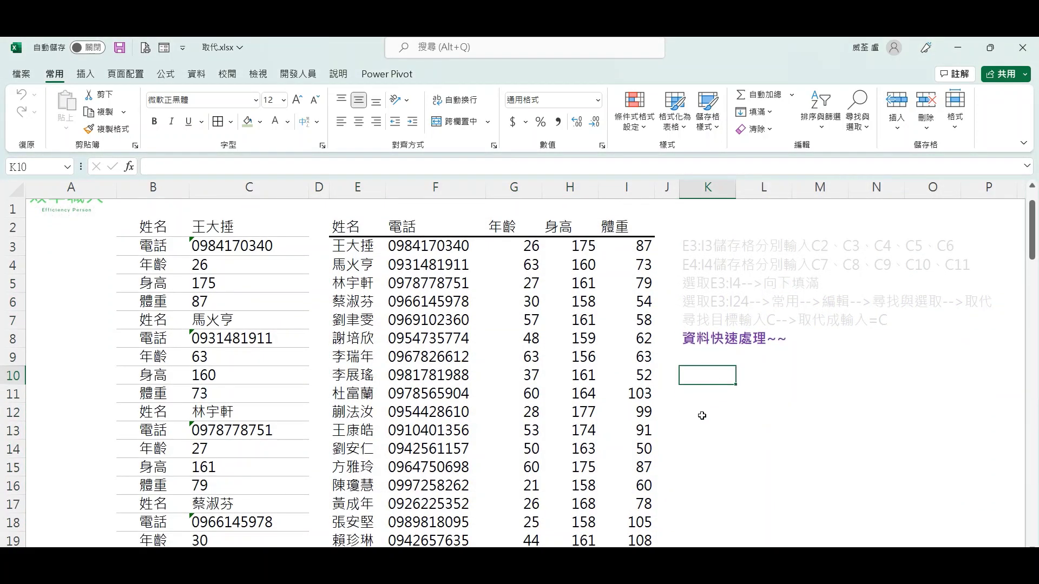
scroll(702, 416, down, 2)
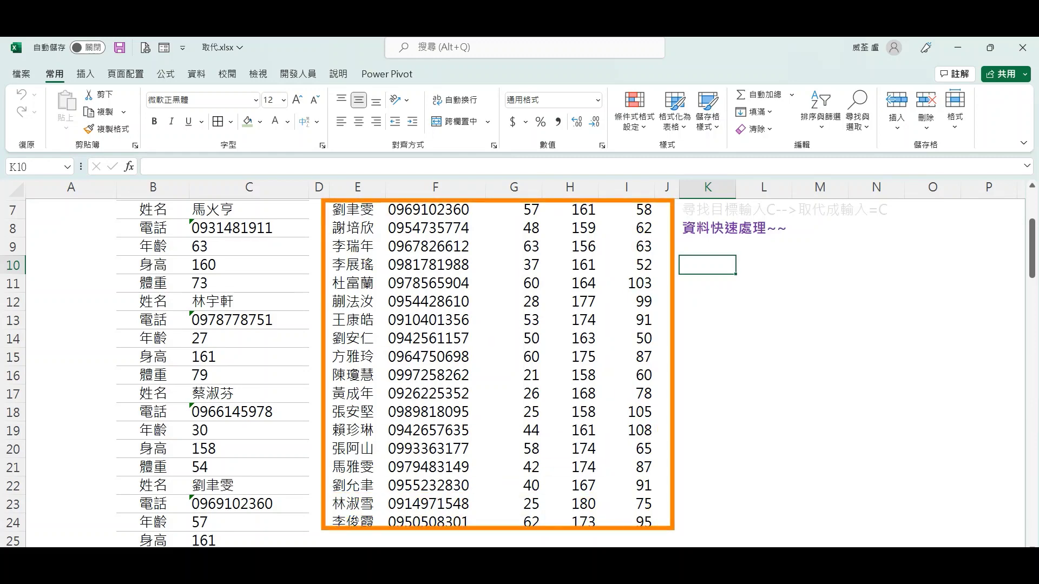
scroll(625, 413, up, 2)
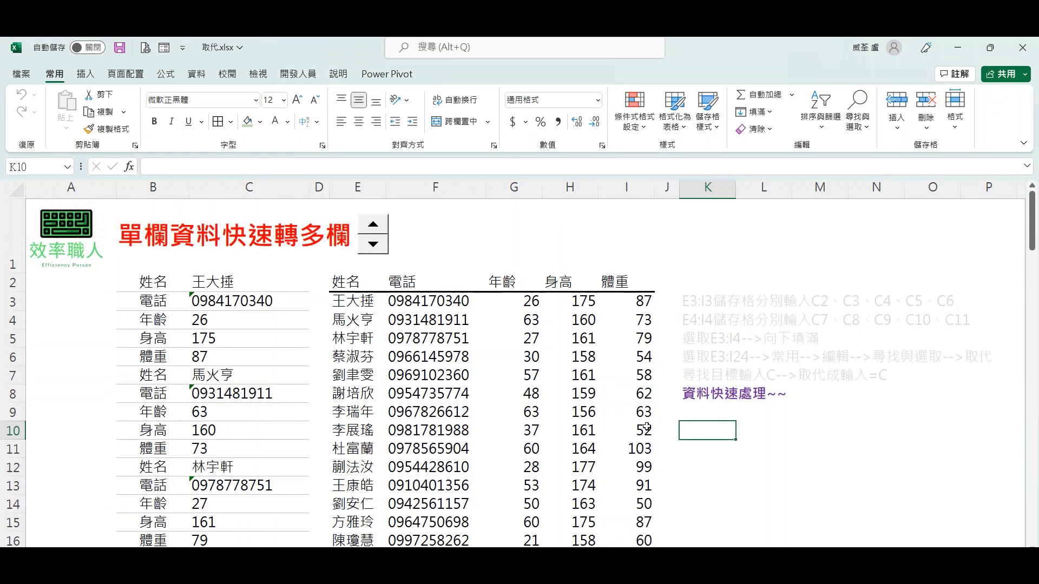
Step: Look over the source table and the empty single-column list on the 多欄資料快速轉單欄 worksheet
click(647, 427)
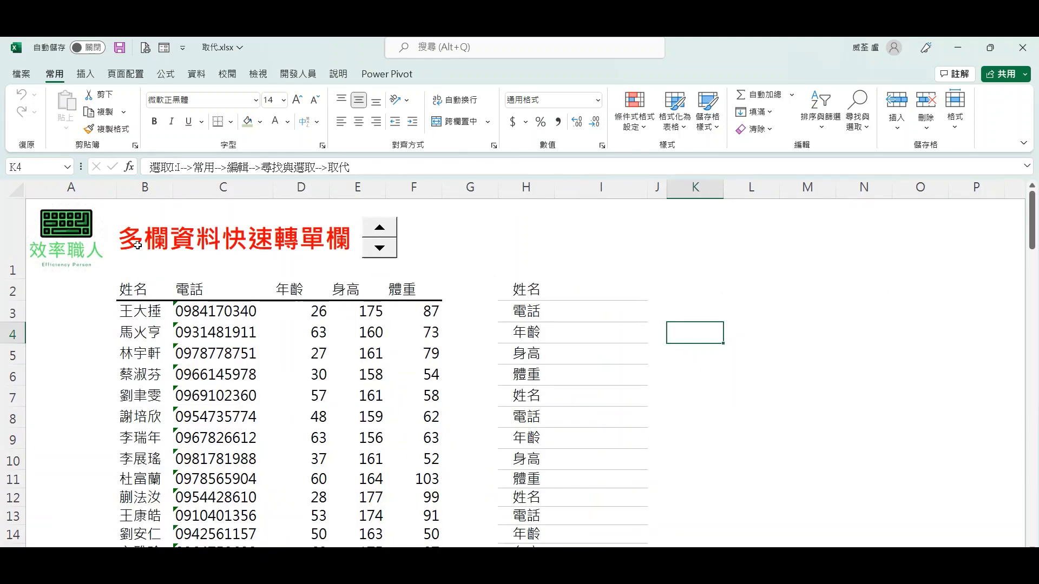
drag(138, 244, 379, 243)
click(302, 329)
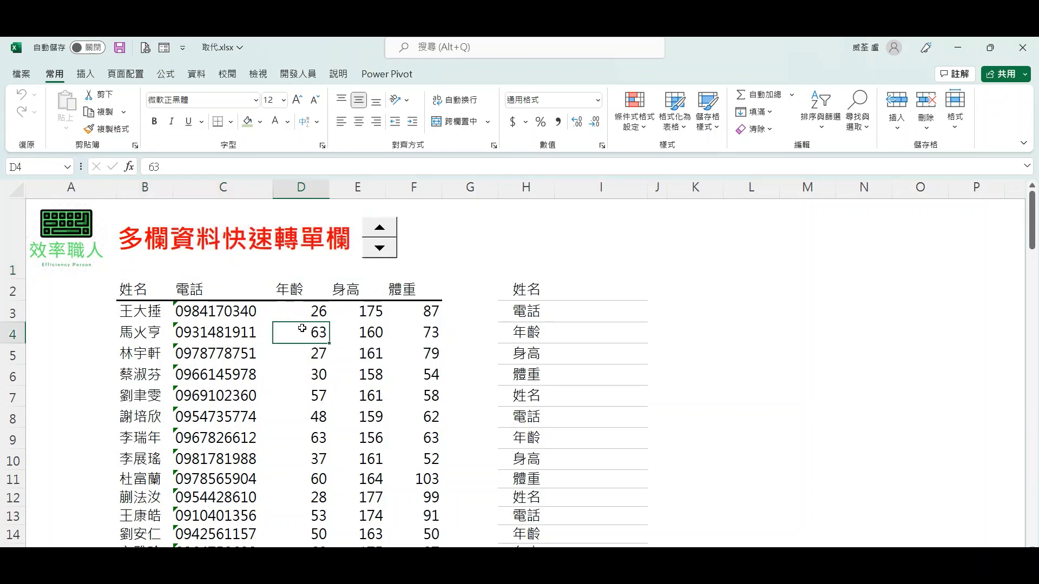
scroll(302, 329, down, 3)
scroll(302, 328, up, 3)
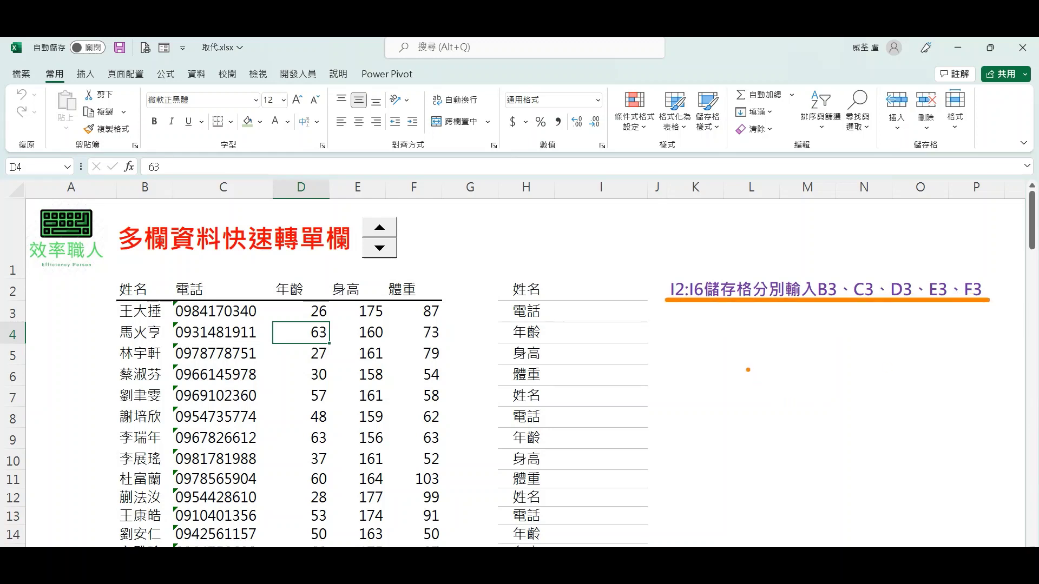
Step: Enter the first record's name and phone cell addresses as plain text: B3 in I2 and C3 in I3
click(145, 313)
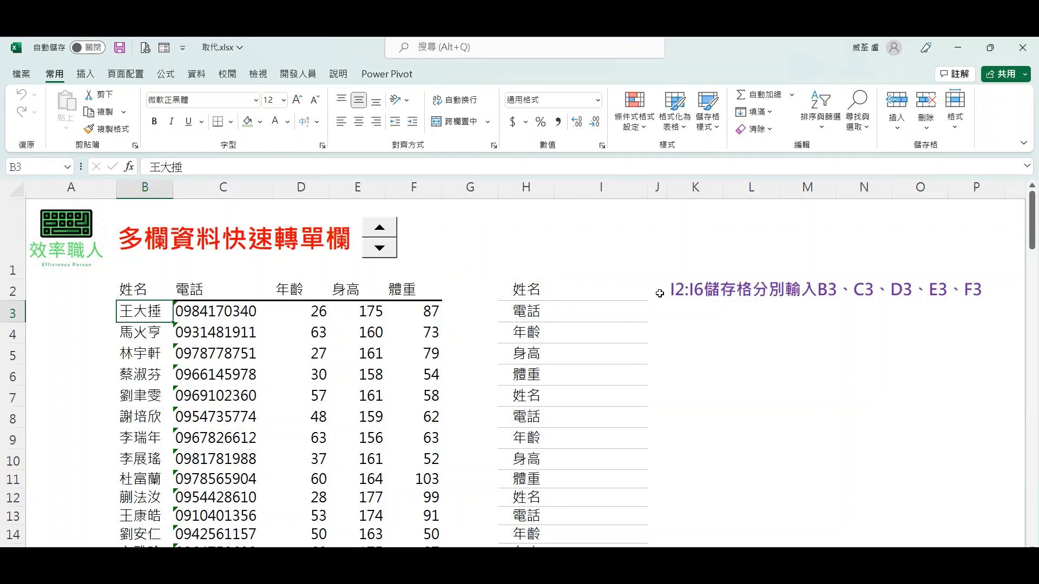
click(620, 296)
text(B3)
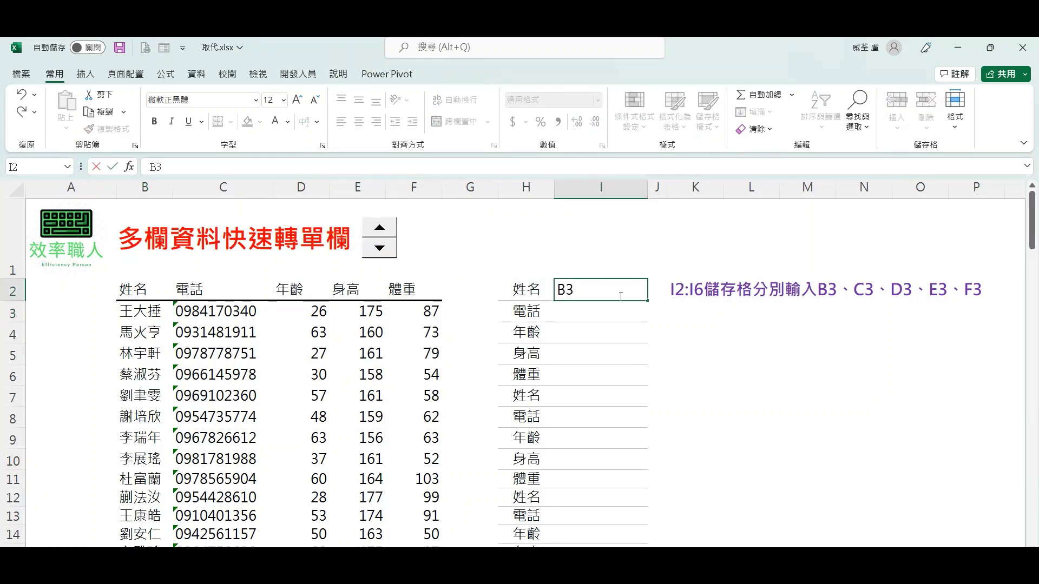
key(Return)
click(229, 312)
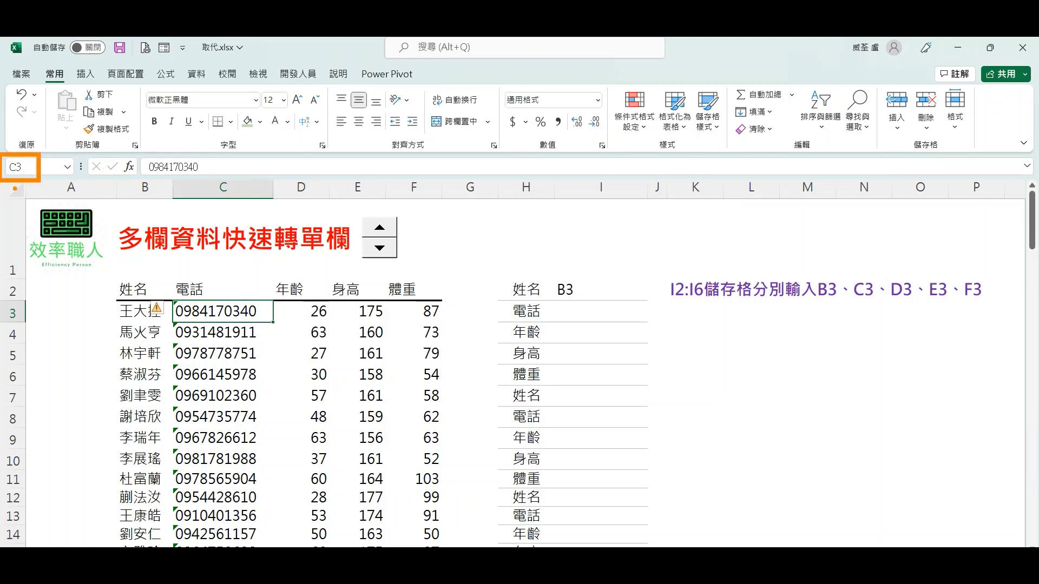
click(612, 315)
text(C3)
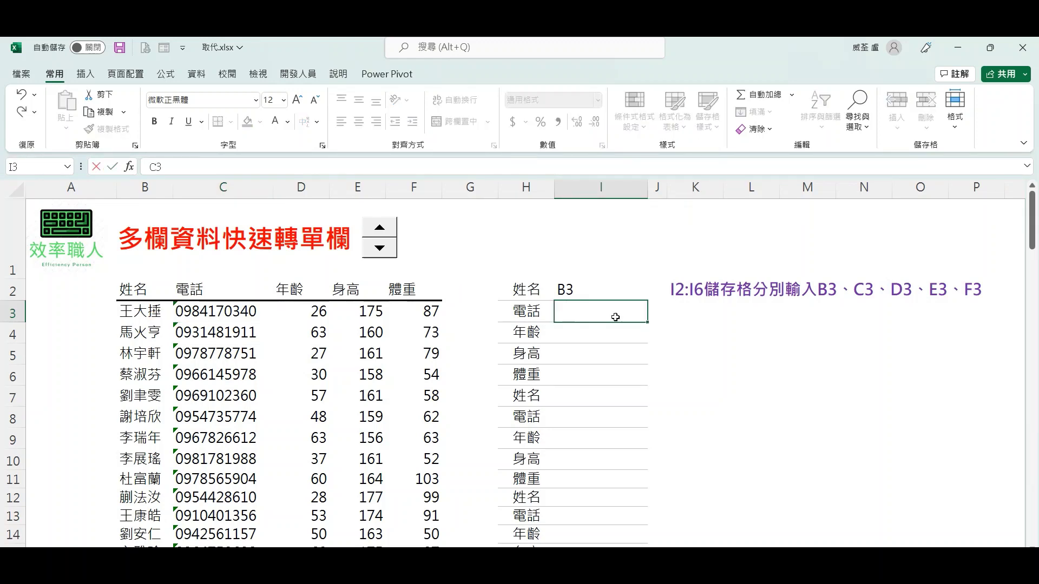
key(Return)
Step: Enter the first record's age, height and weight cell addresses as plain text: D3 in I4, E3 in I5 and F3 in I6
click(294, 314)
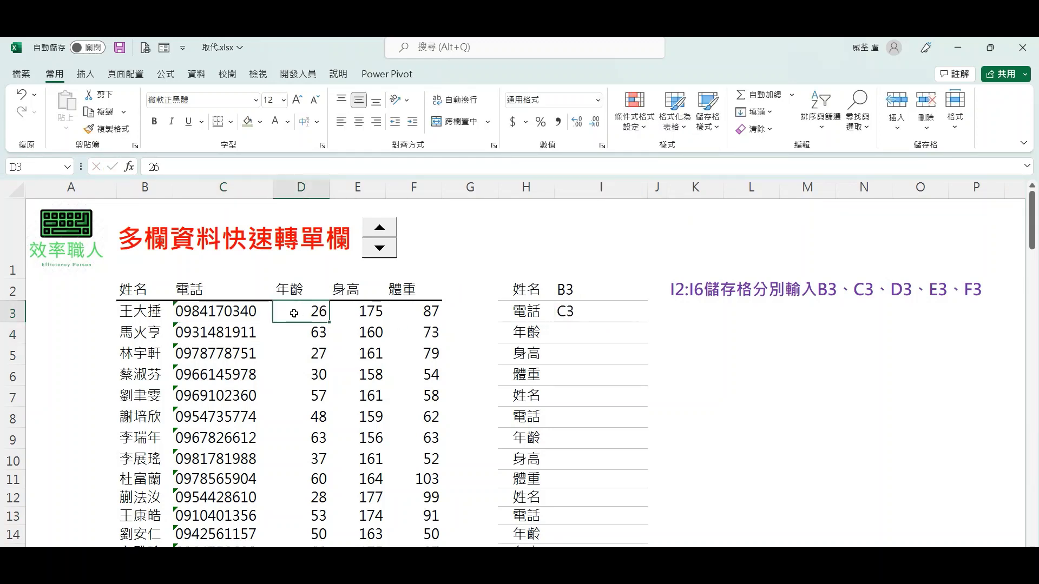
click(621, 339)
text(D3)
key(Return)
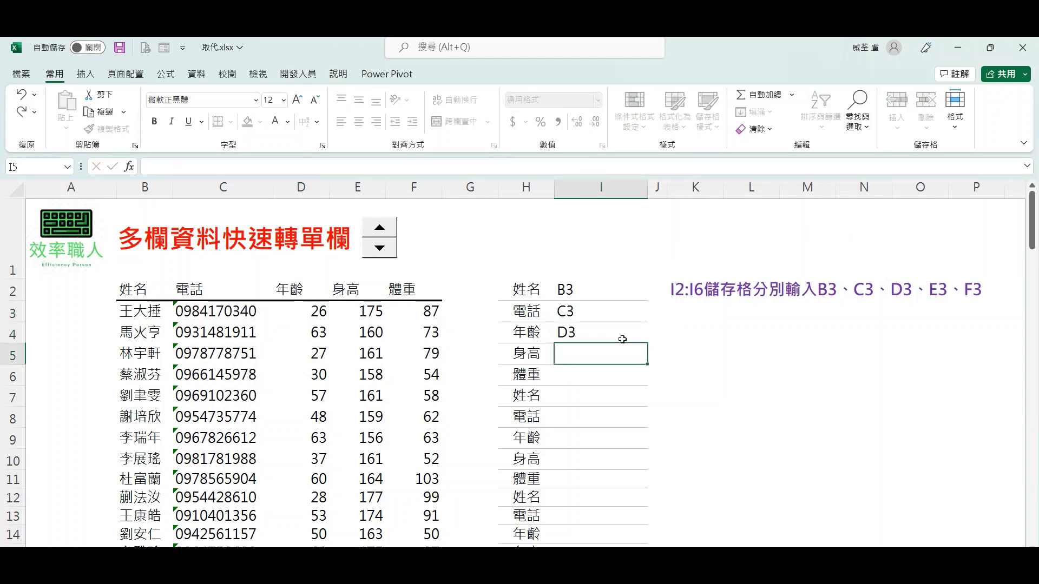
click(368, 312)
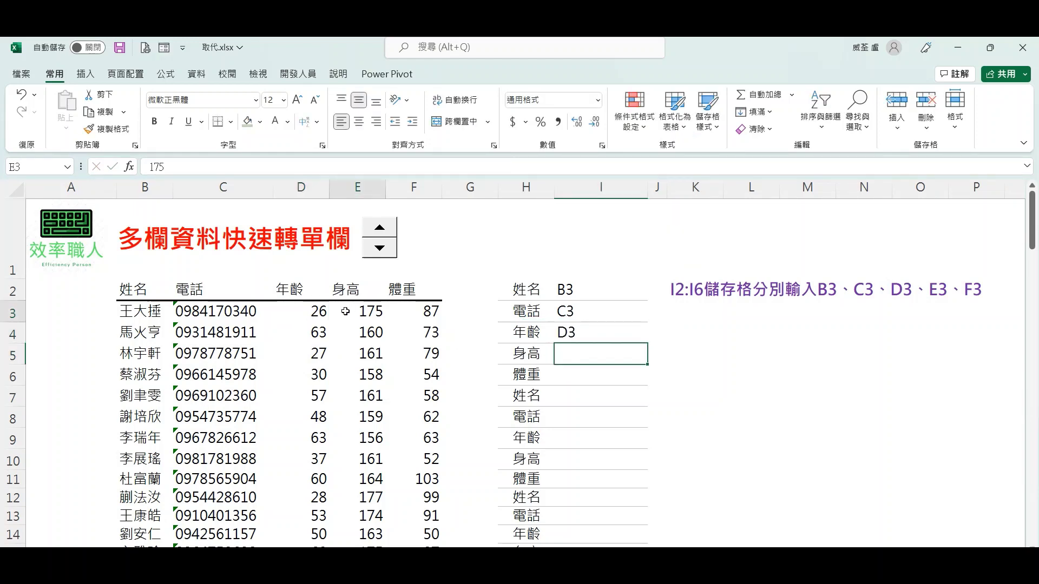
click(565, 346)
text(E3)
key(Return)
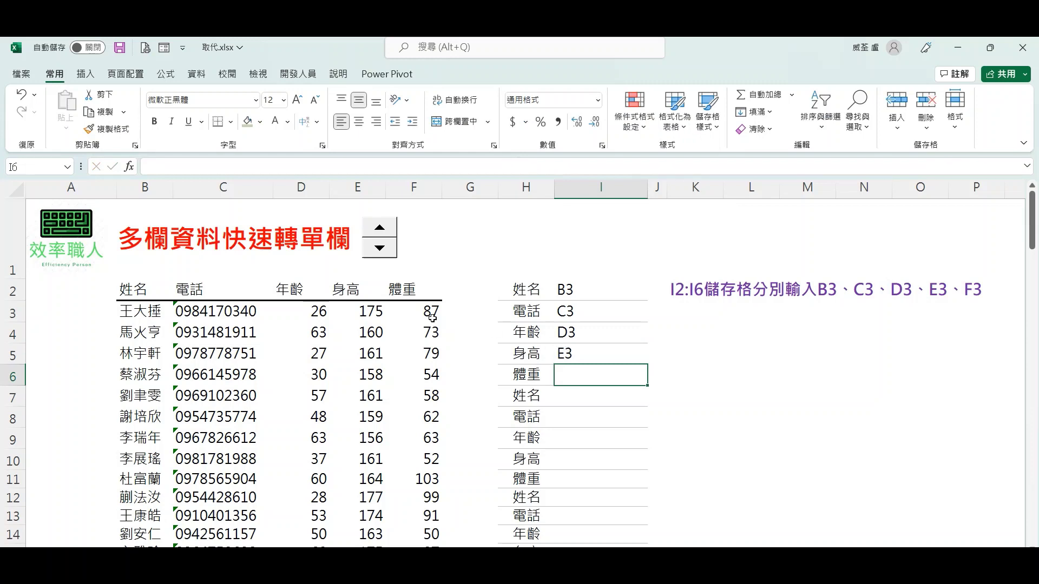
click(431, 315)
click(635, 378)
text(F3)
key(Return)
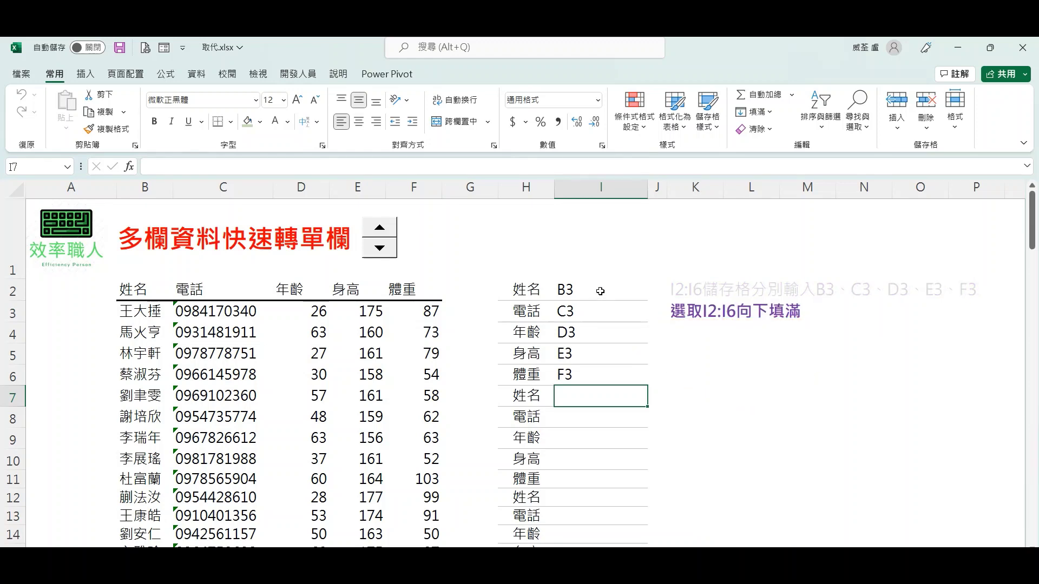
Step: Fill the address pattern in I2:I6 down column I alongside the labels in column H
drag(601, 292, 600, 371)
double_click(649, 385)
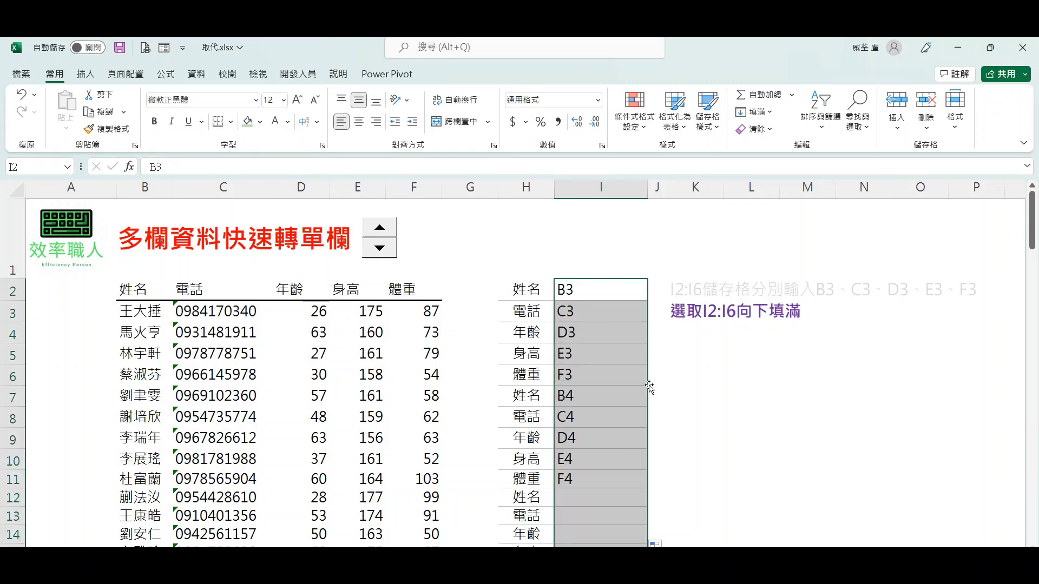
click(657, 375)
Step: Advance the instruction notes beside the list to the one about replacing B with =B
click(383, 228)
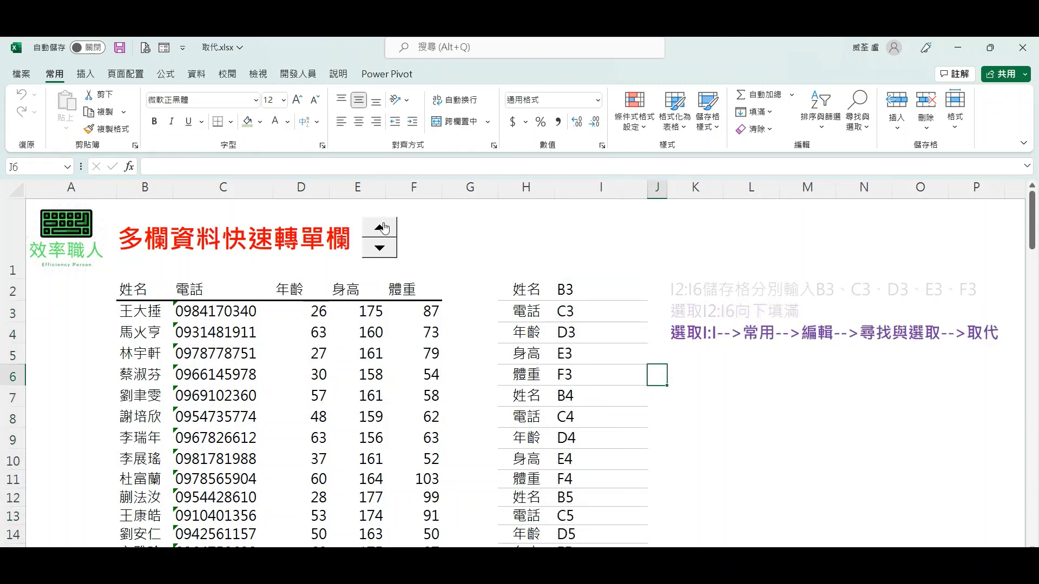
click(383, 232)
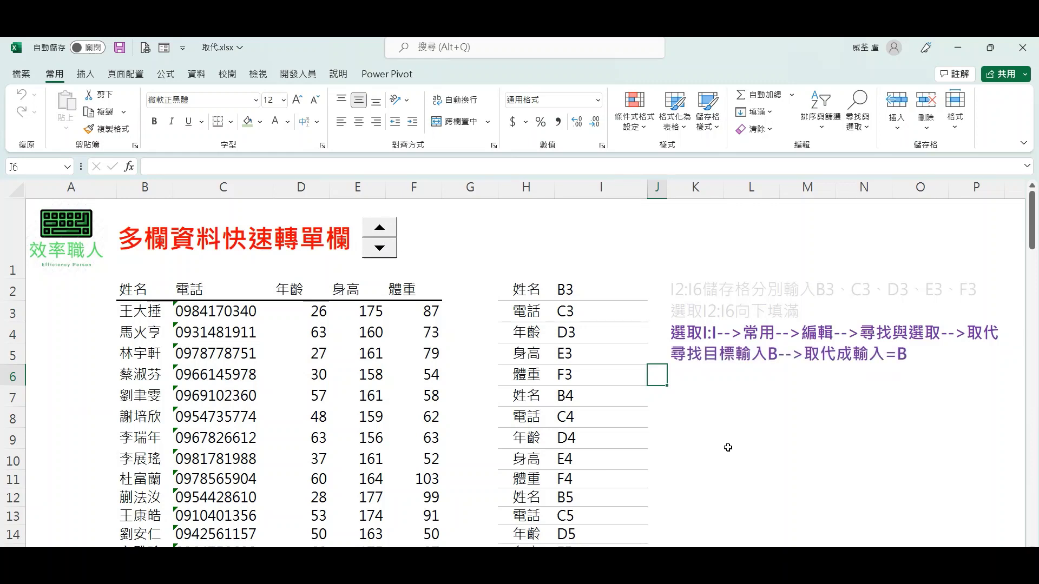
drag(669, 344, 724, 343)
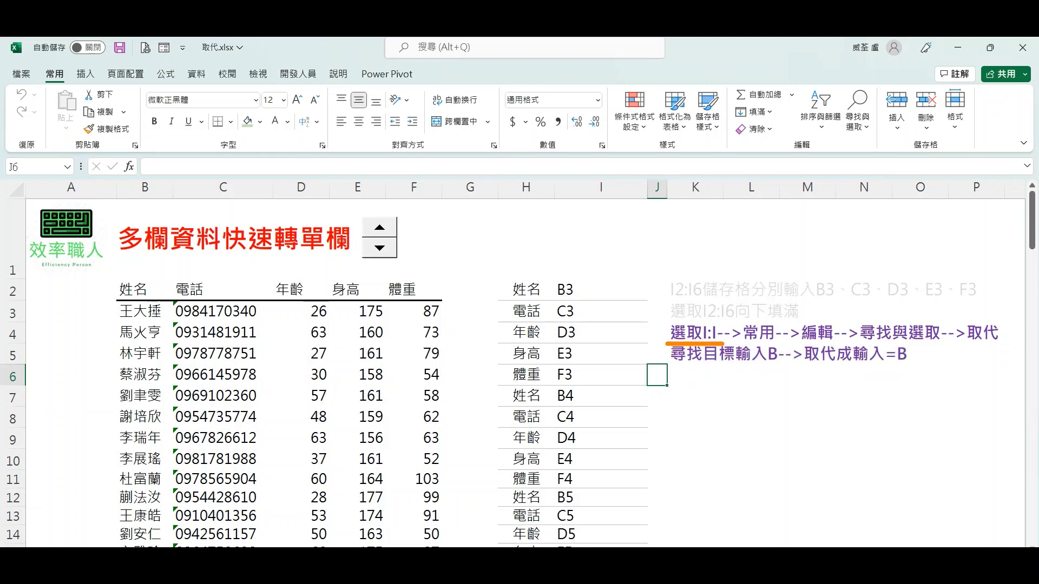
Step: Select the whole of column I and open the replace dialog for it
click(610, 187)
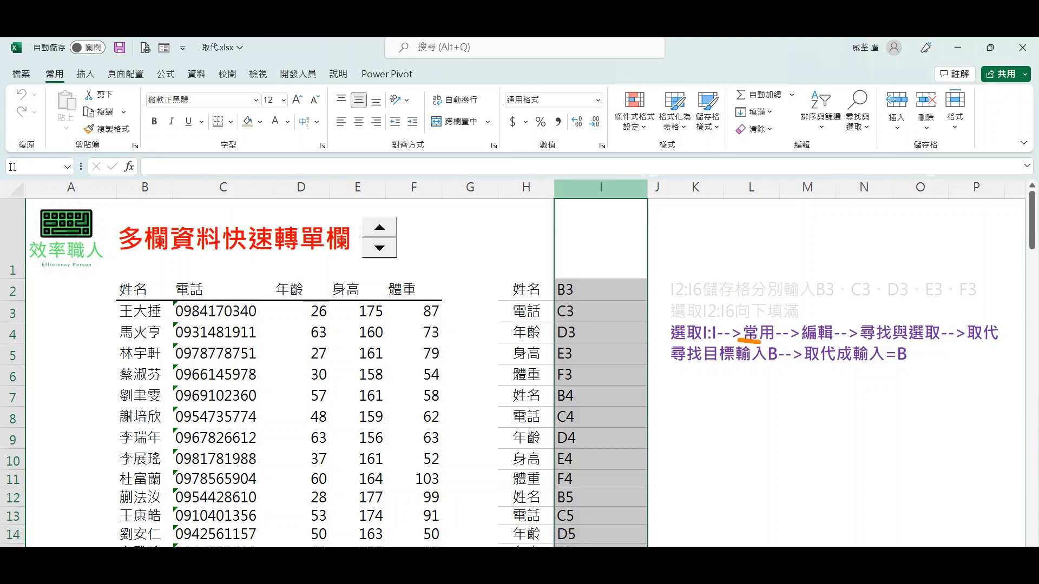
drag(759, 341, 774, 340)
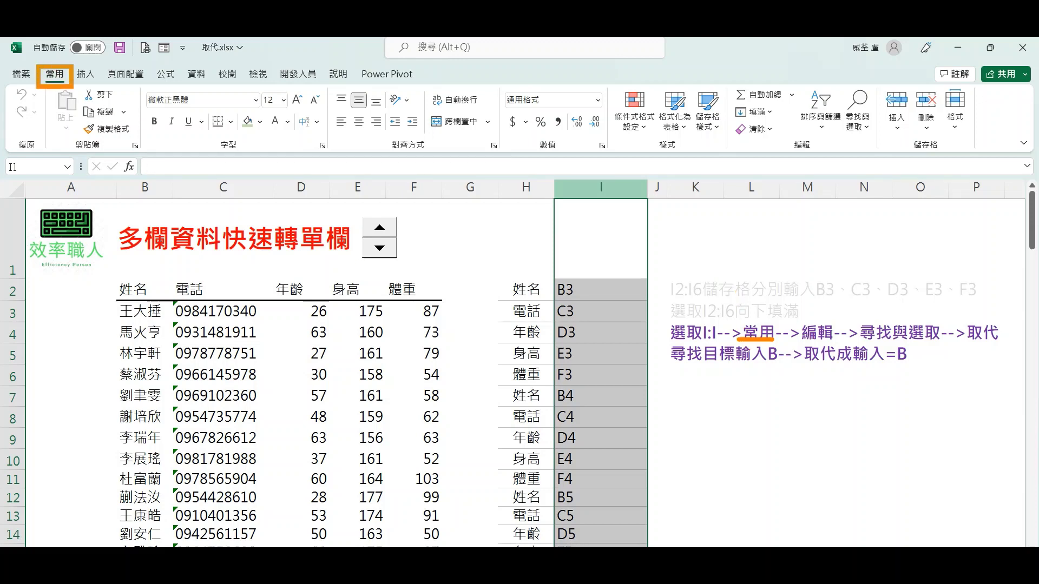
drag(810, 341, 833, 341)
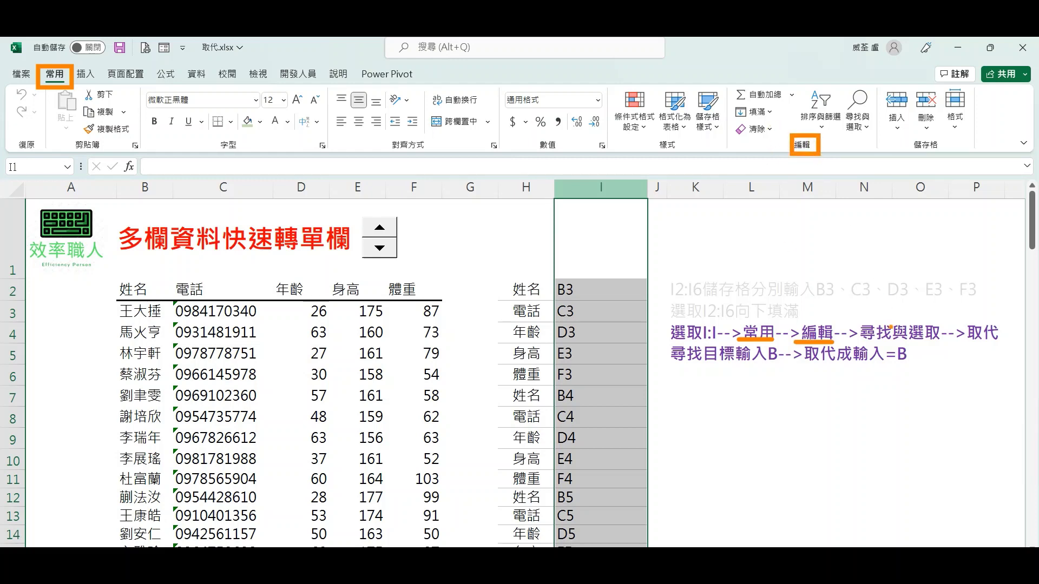
drag(861, 344, 1002, 345)
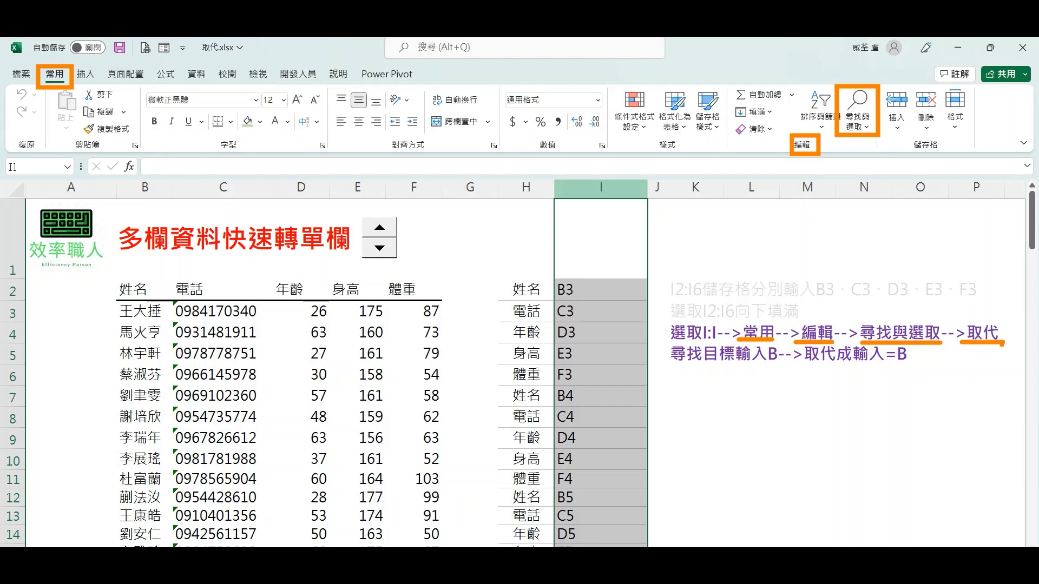
click(858, 111)
click(885, 168)
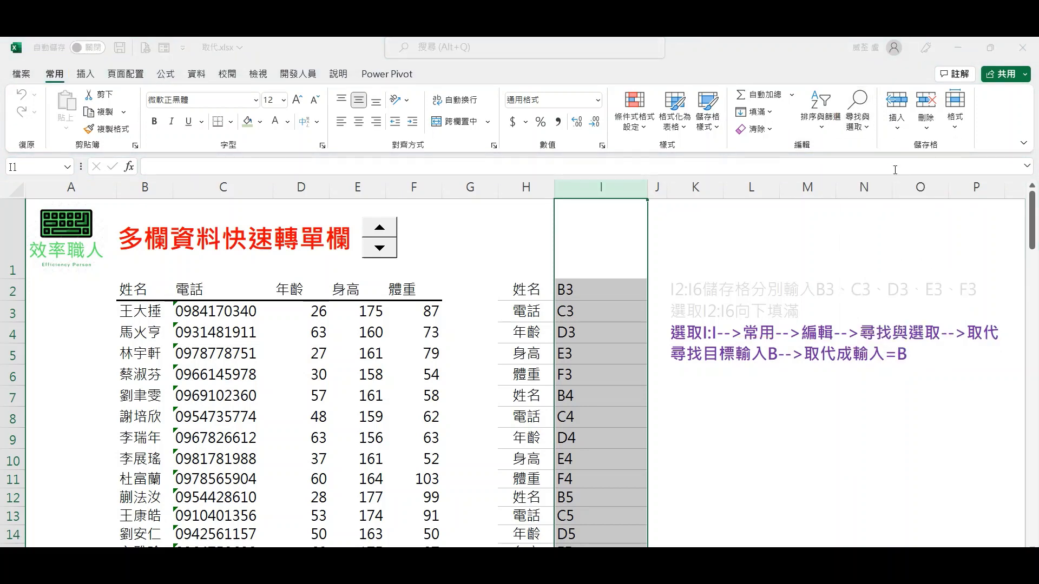
drag(835, 209, 845, 187)
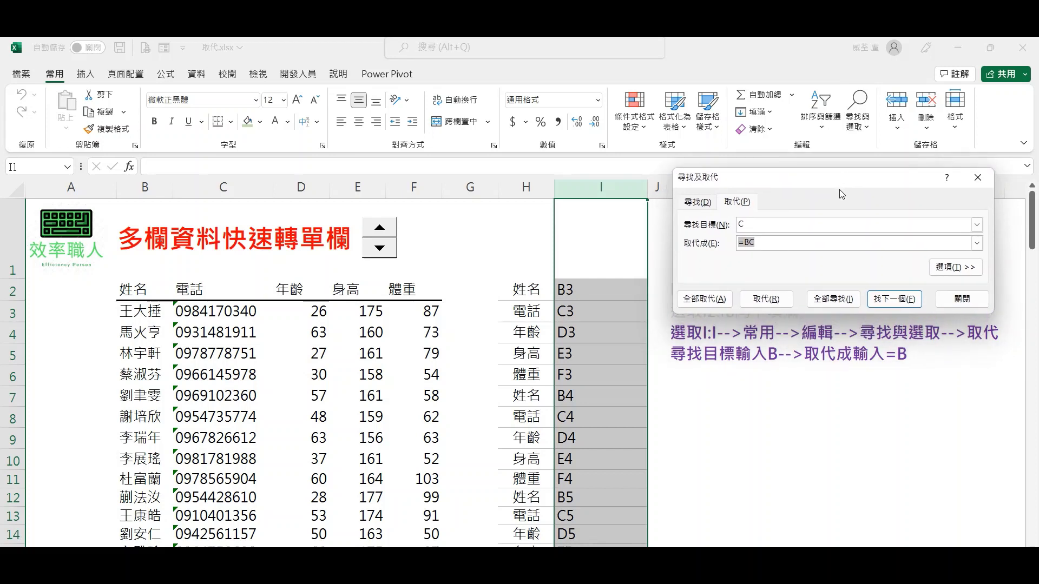
Step: Replace every B with =B in column I to turn the name addresses into formulas, and close the dialog
drag(669, 364, 786, 364)
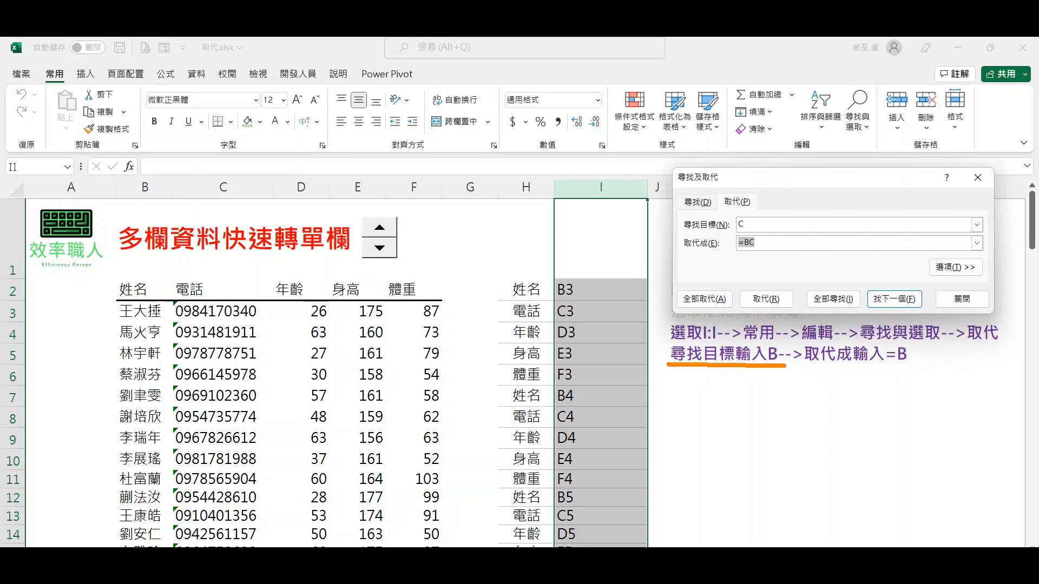
click(753, 223)
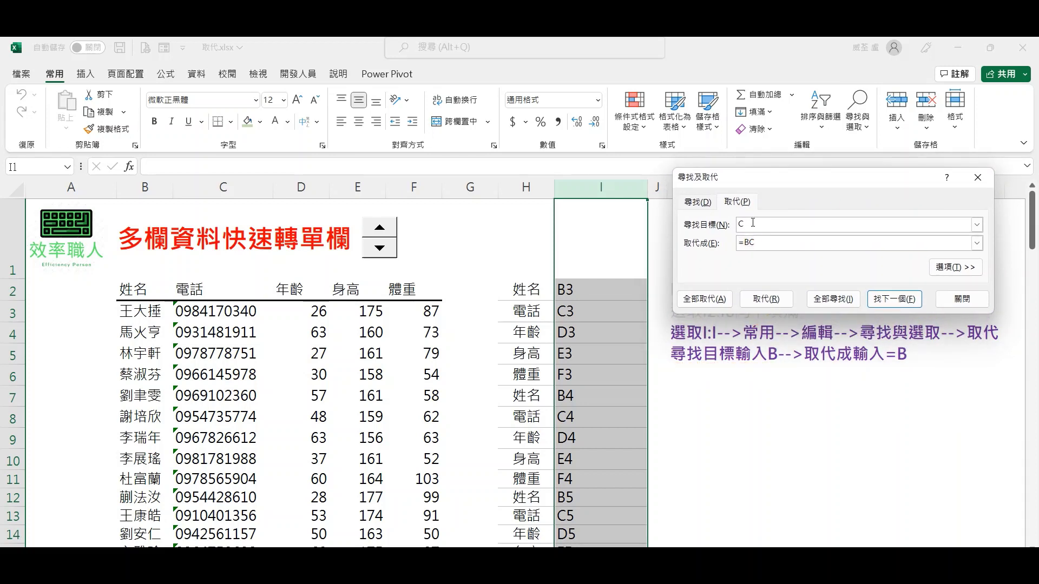
text(B)
drag(862, 369, 924, 368)
drag(920, 243, 683, 234)
text(=)
click(704, 299)
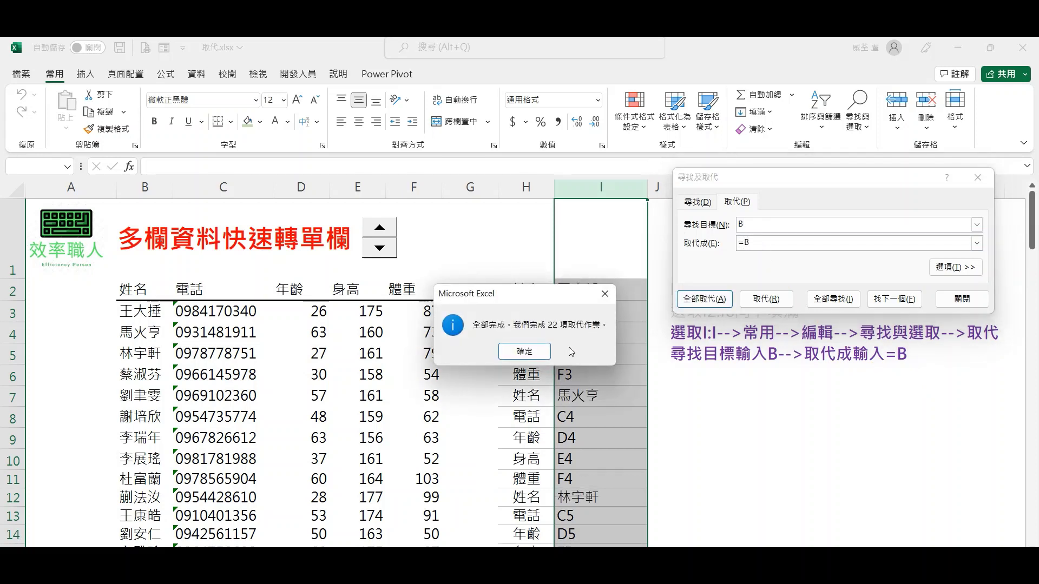
click(547, 351)
click(962, 299)
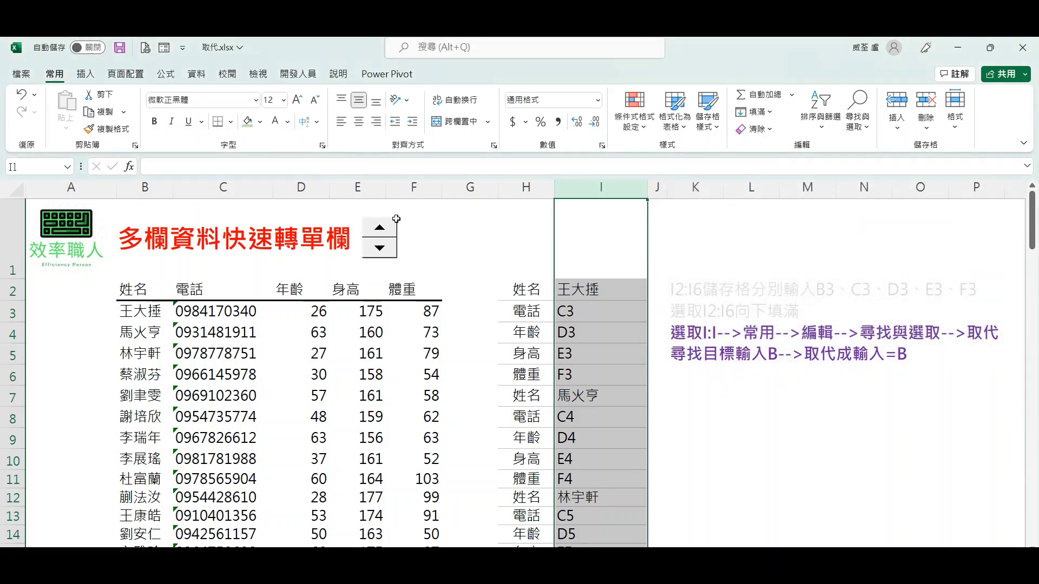
Step: Advance the instruction notes to the one about replacing C with =C, and reopen the replace dialog for column I
click(380, 227)
click(662, 392)
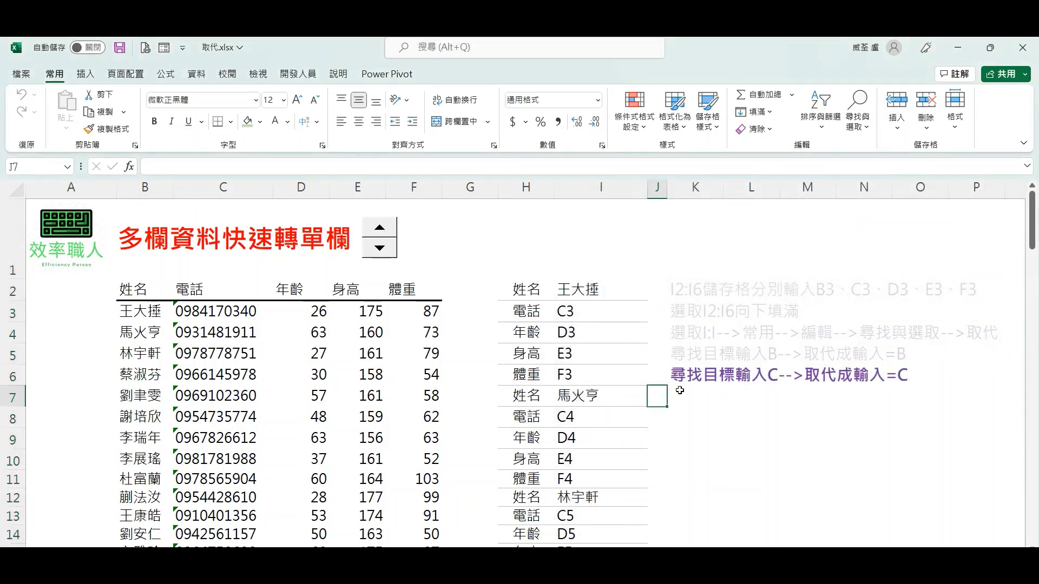
click(601, 187)
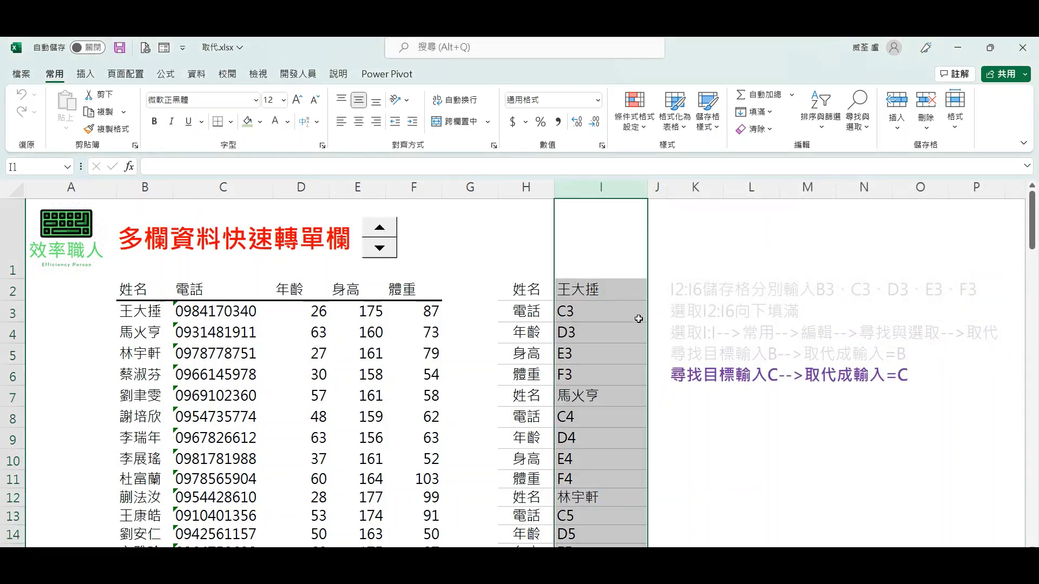
drag(669, 389, 913, 387)
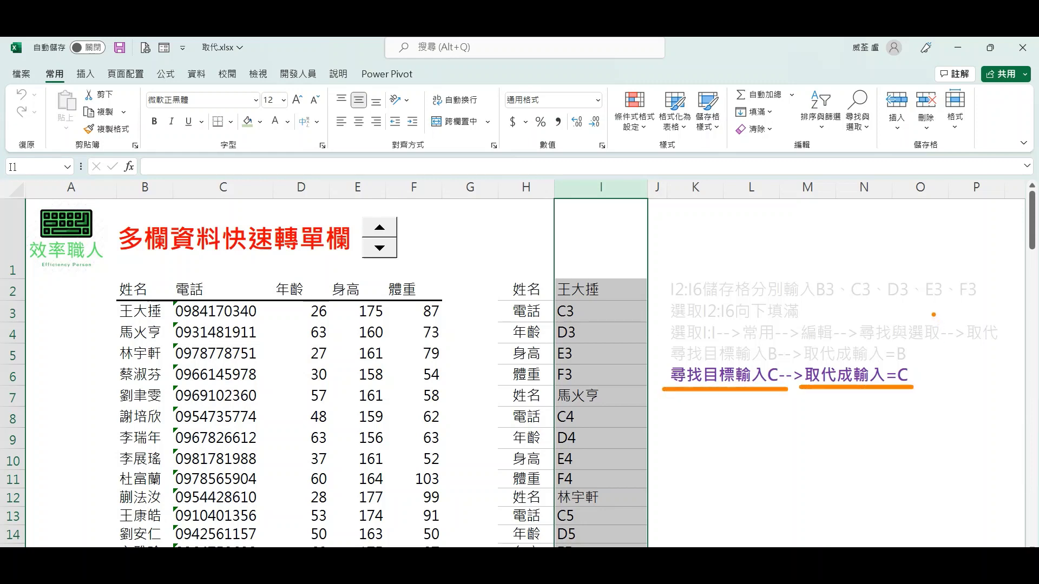
key(Escape)
click(821, 111)
click(858, 116)
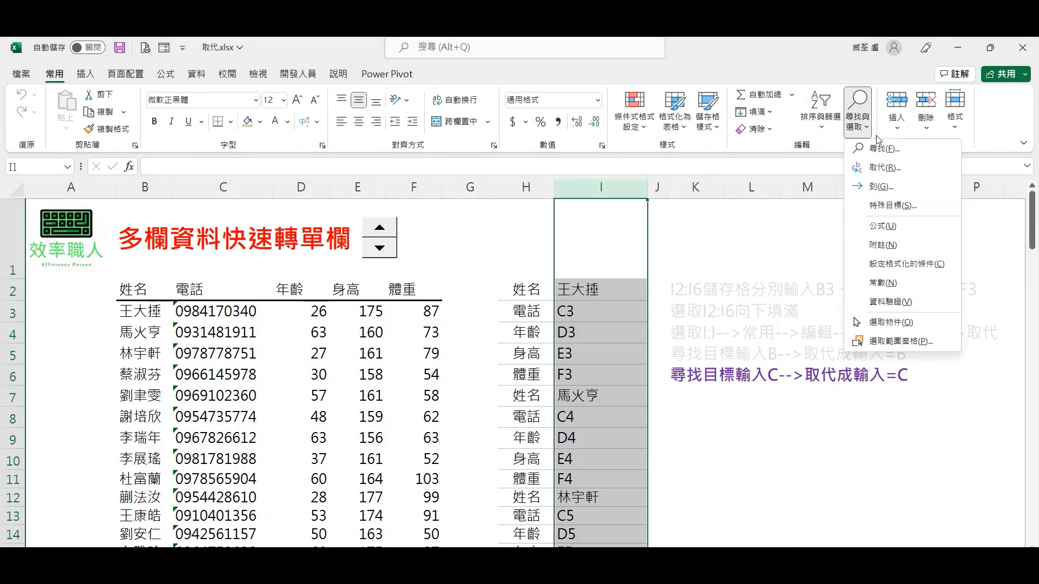
click(885, 168)
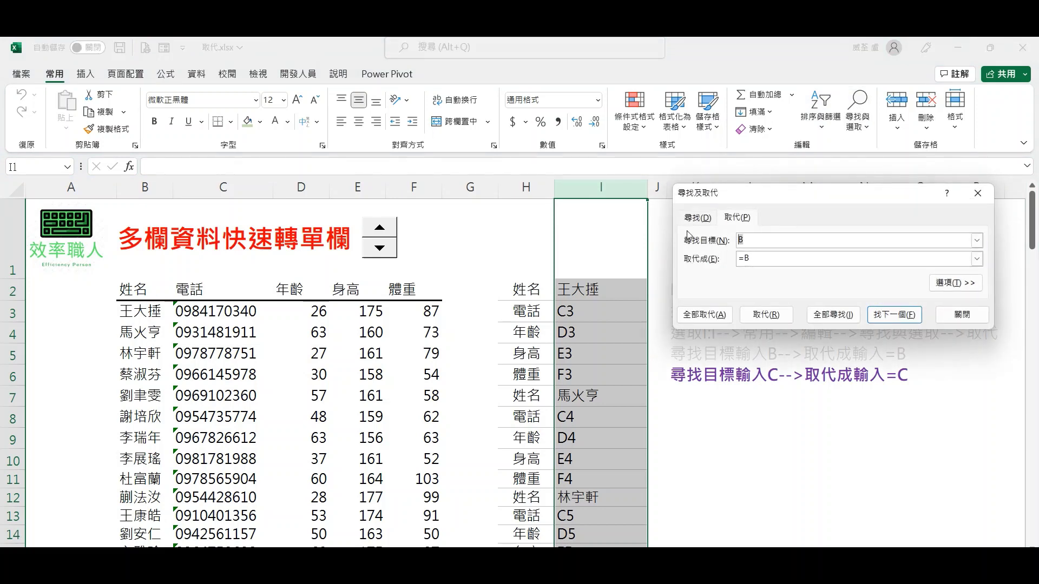
Step: Replace every C with =C in column I to turn the phone addresses into formulas, and close the dialog
text(C)
key(Tab)
click(764, 260)
click(704, 315)
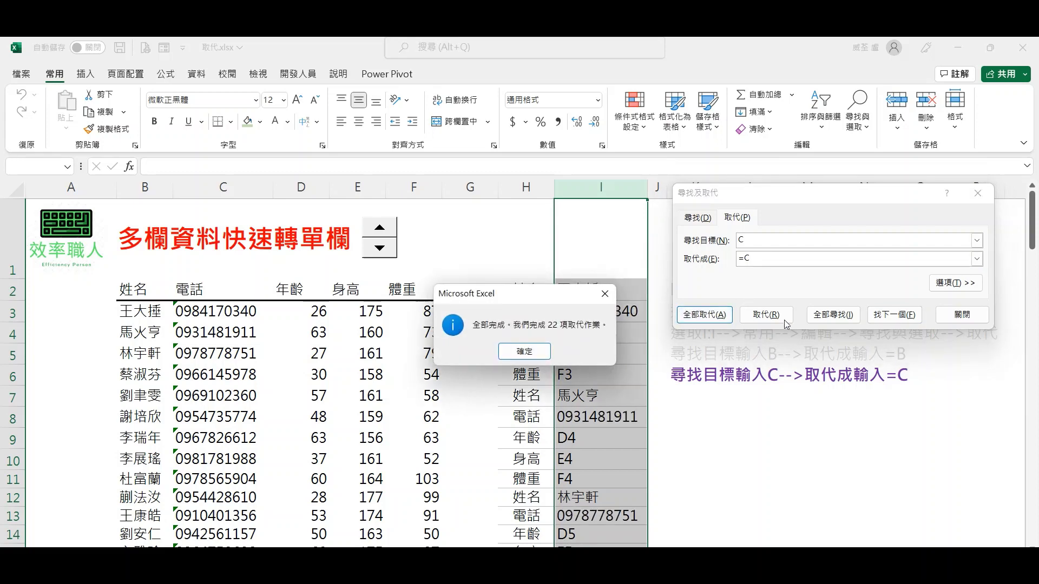
click(524, 352)
click(963, 314)
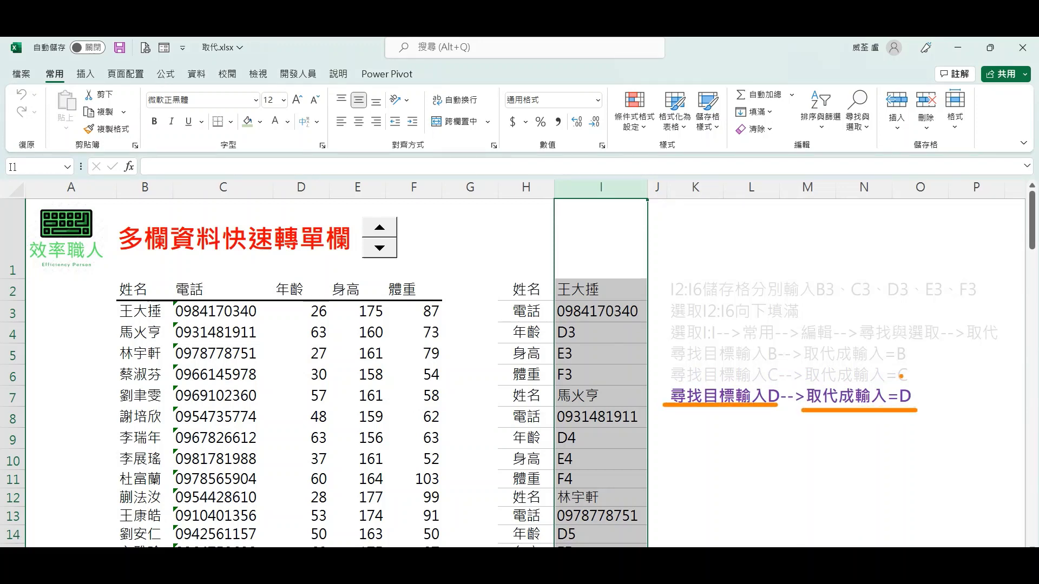
Step: Replace every D with =D in column I to turn the age addresses into formulas, and close the dialog
click(864, 130)
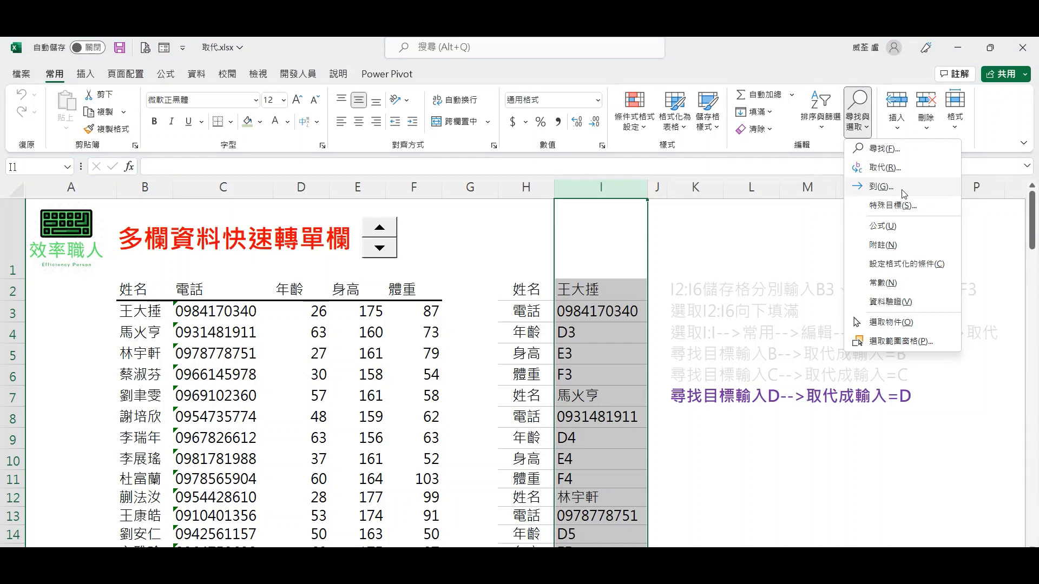
click(905, 165)
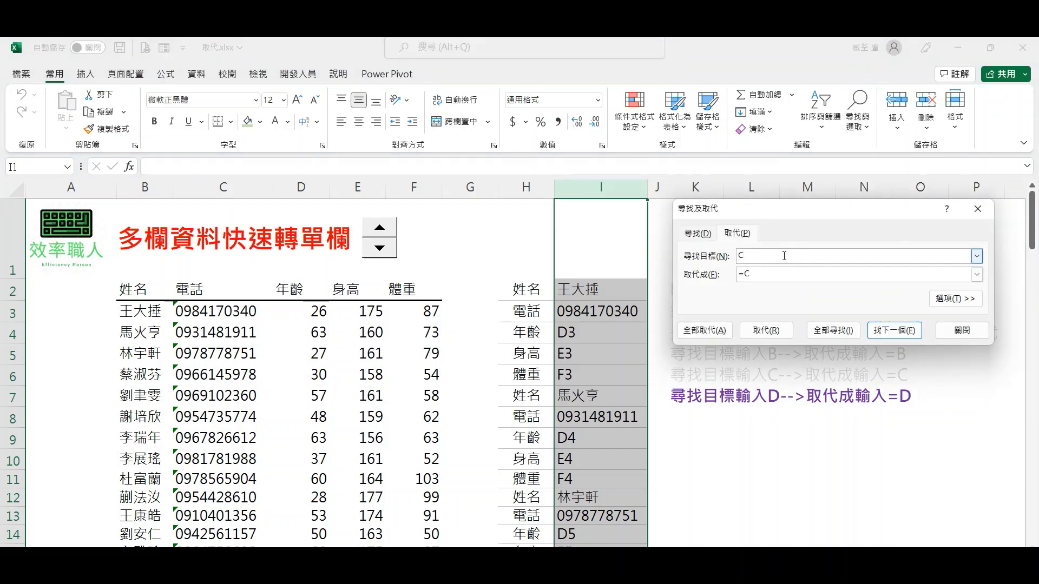
text(D)
click(781, 276)
text(D)
click(704, 330)
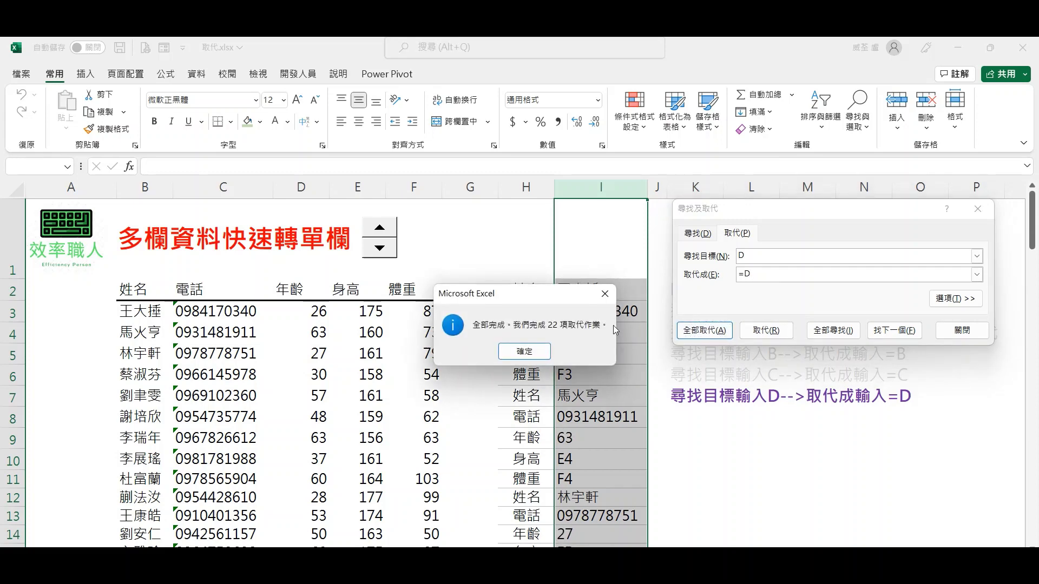
click(517, 350)
click(962, 330)
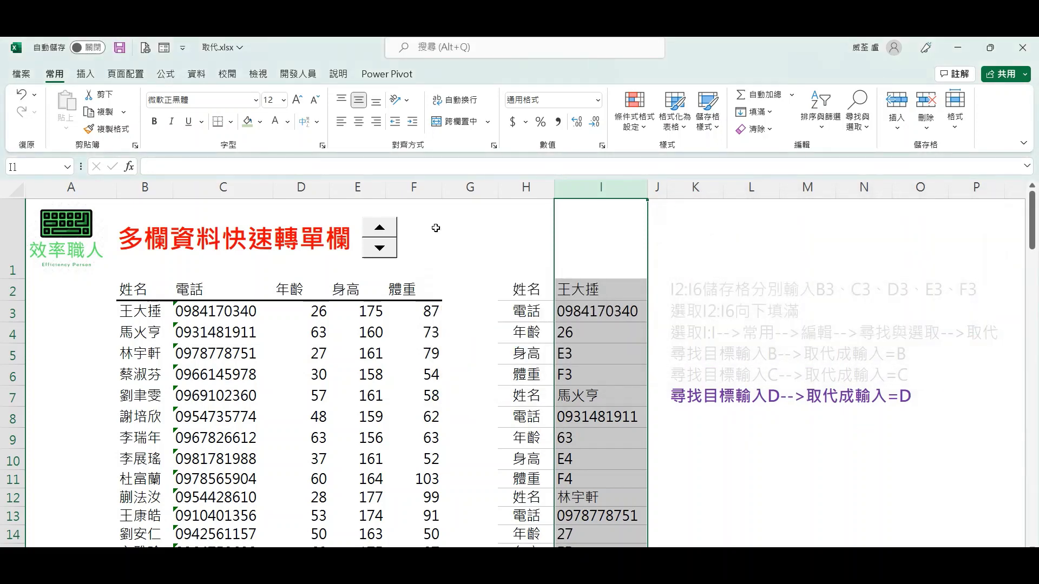
Step: Select the whole of column I, replace every E with =E to turn the height addresses into formulas, and close the dialog
click(709, 448)
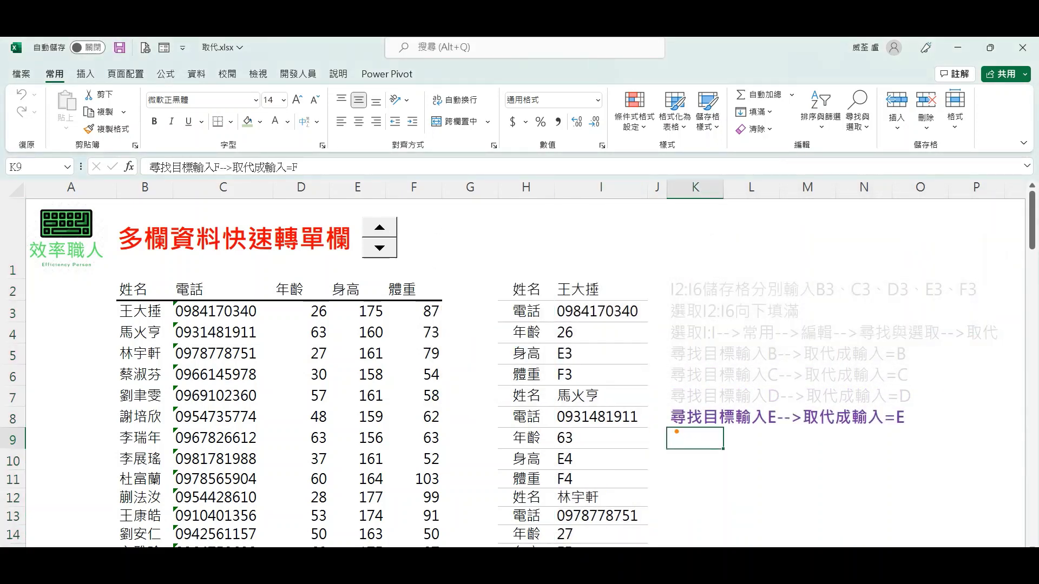
drag(677, 431, 890, 431)
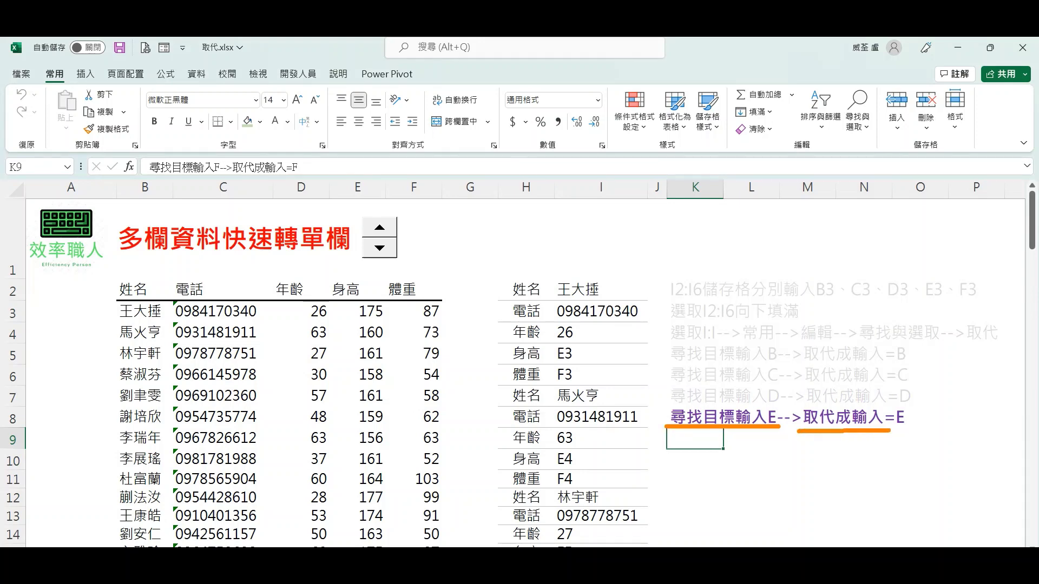
key(Escape)
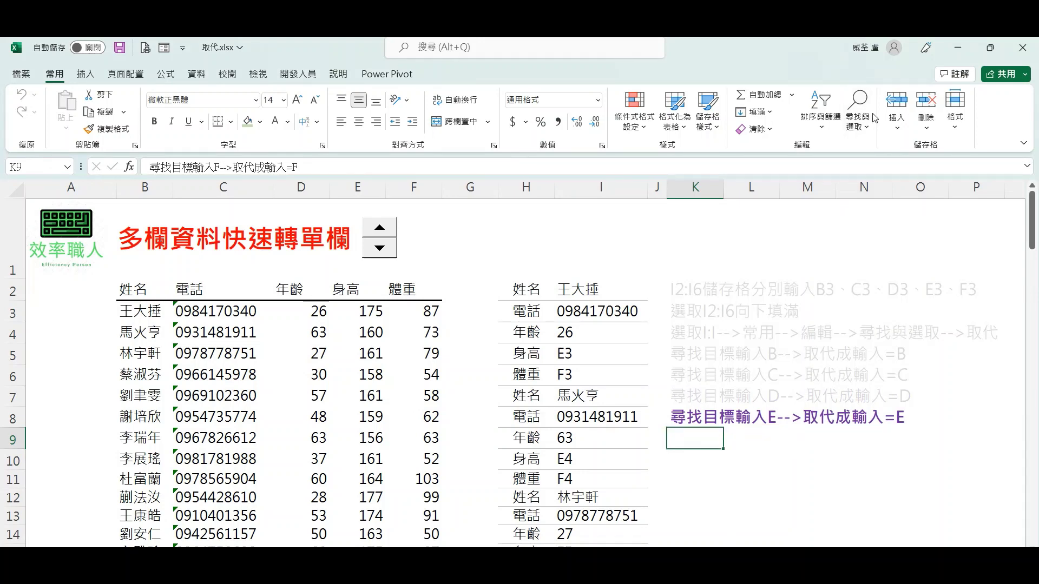
click(625, 181)
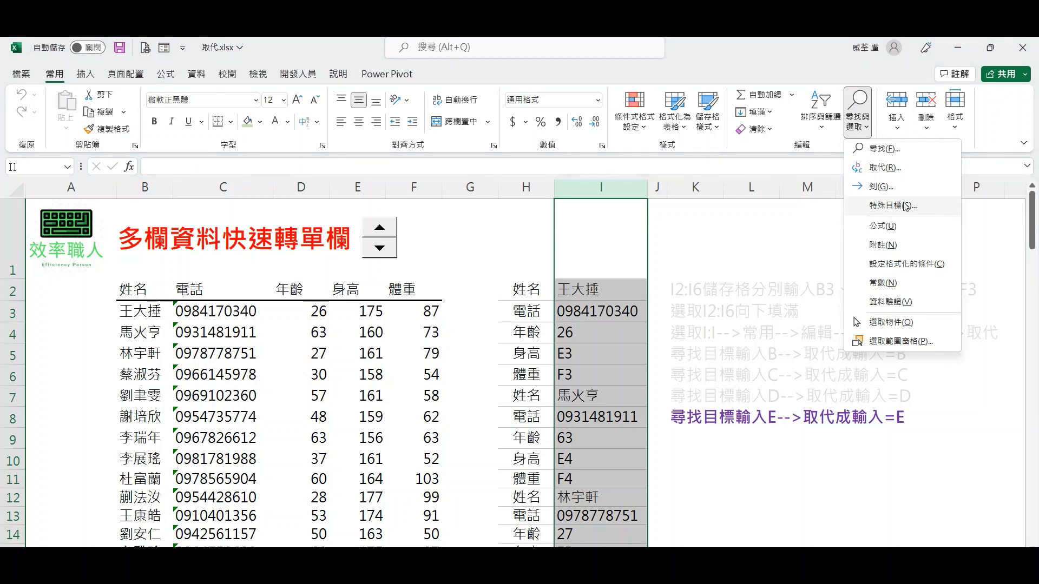
click(883, 167)
click(783, 267)
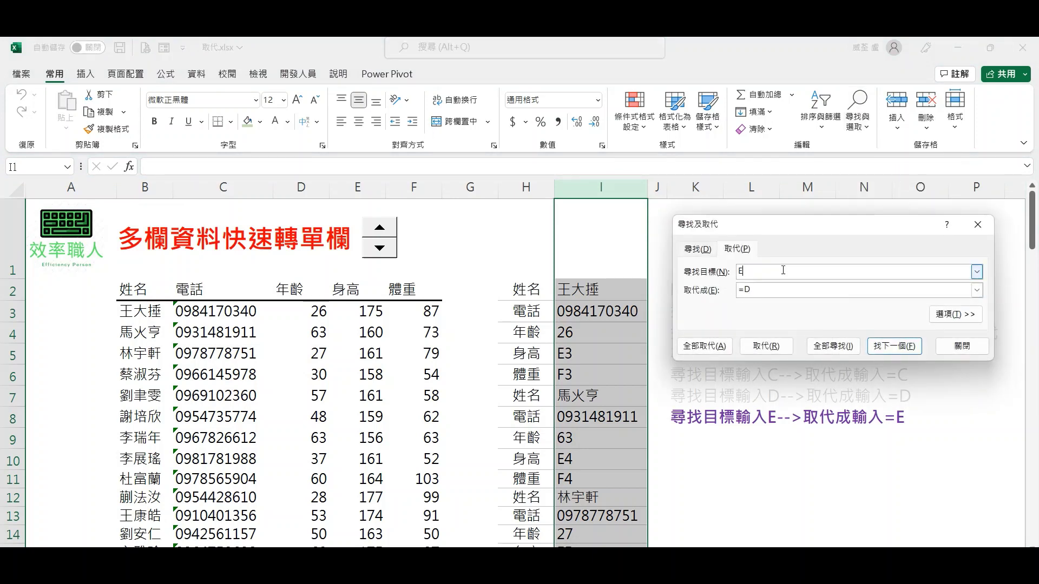
text(E)
click(774, 292)
click(725, 345)
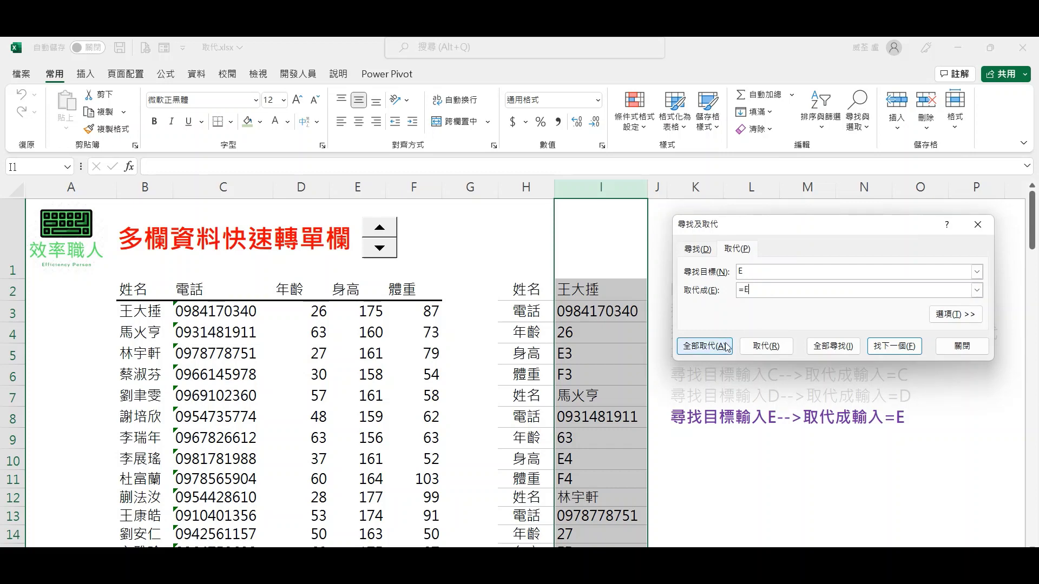
click(548, 355)
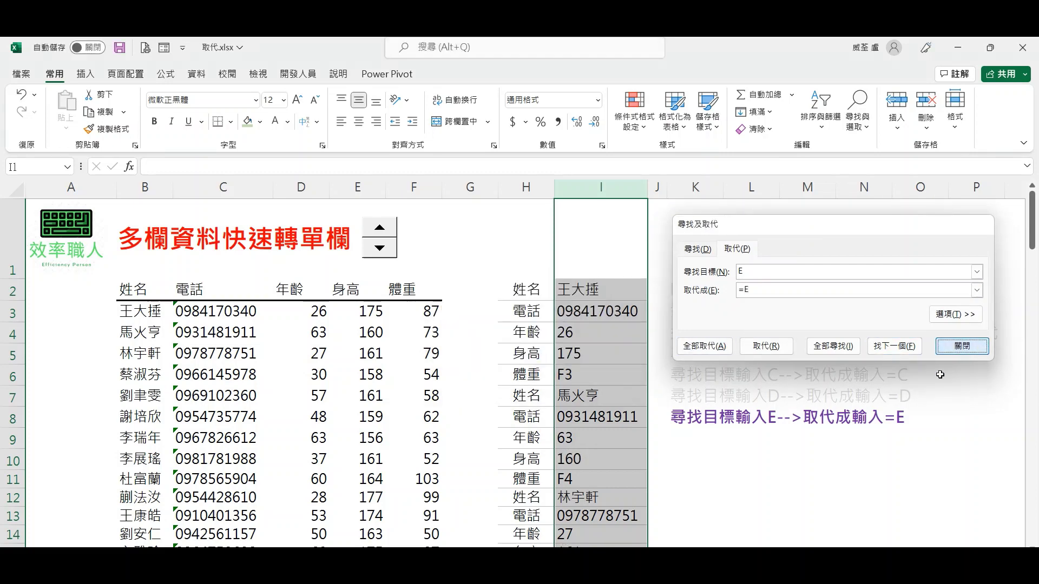
click(968, 347)
Step: Select the whole of column I, replace every F with =F to turn the weight addresses into formulas, and close the dialog
click(847, 450)
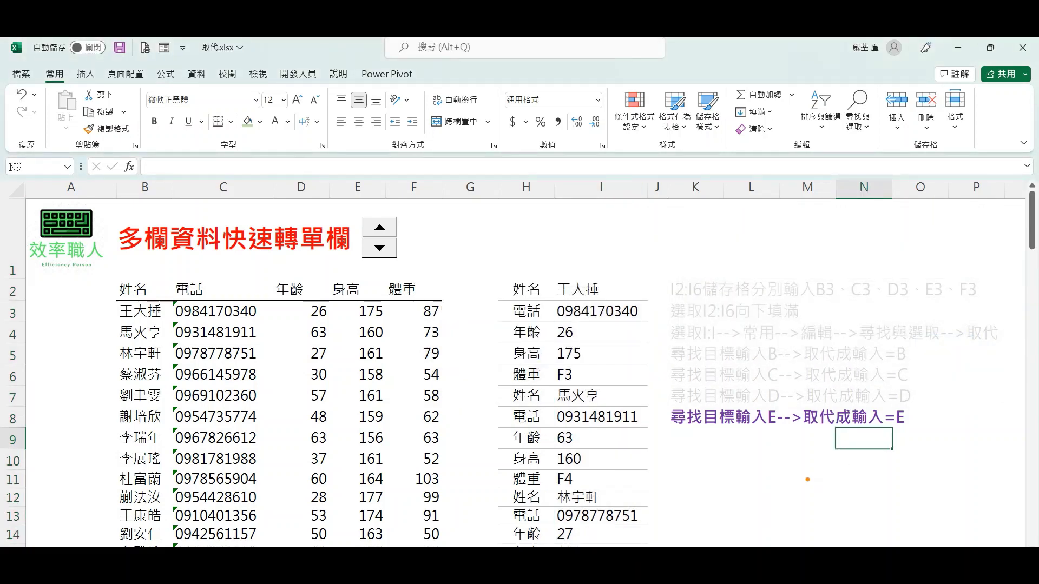
drag(669, 431, 914, 432)
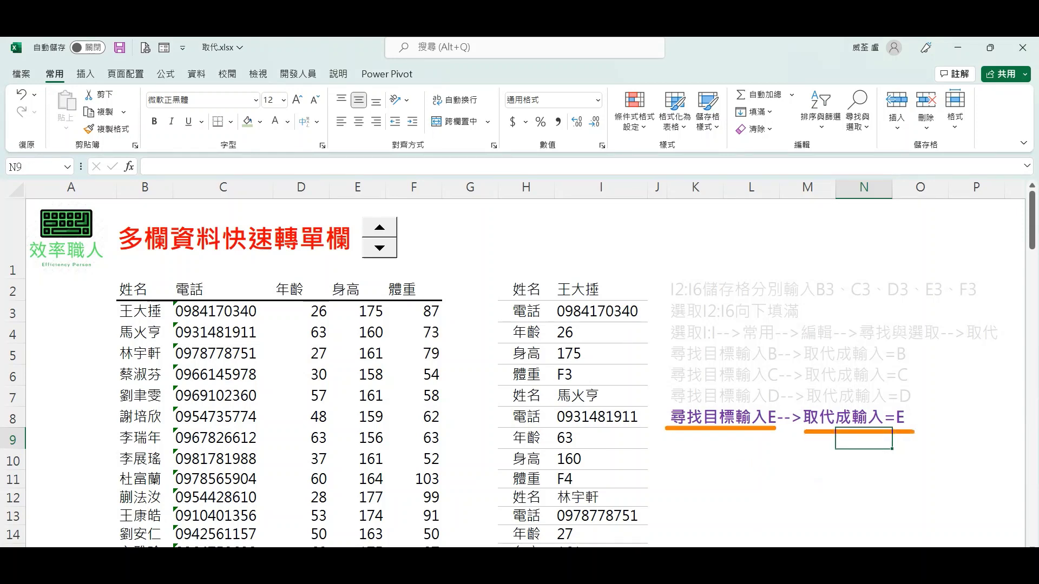
click(865, 125)
click(599, 187)
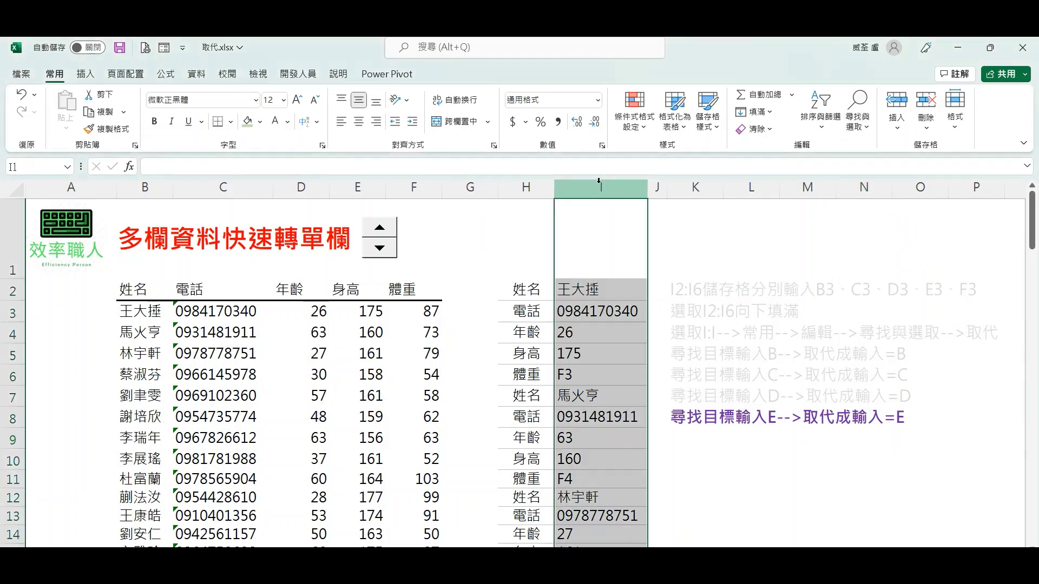
click(821, 116)
click(866, 127)
click(885, 168)
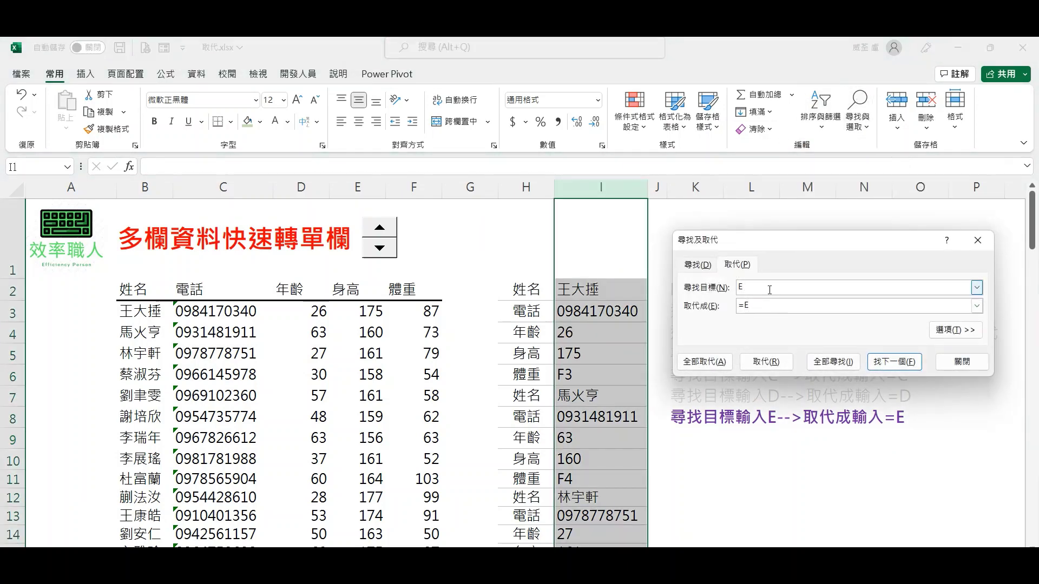
click(775, 307)
click(704, 361)
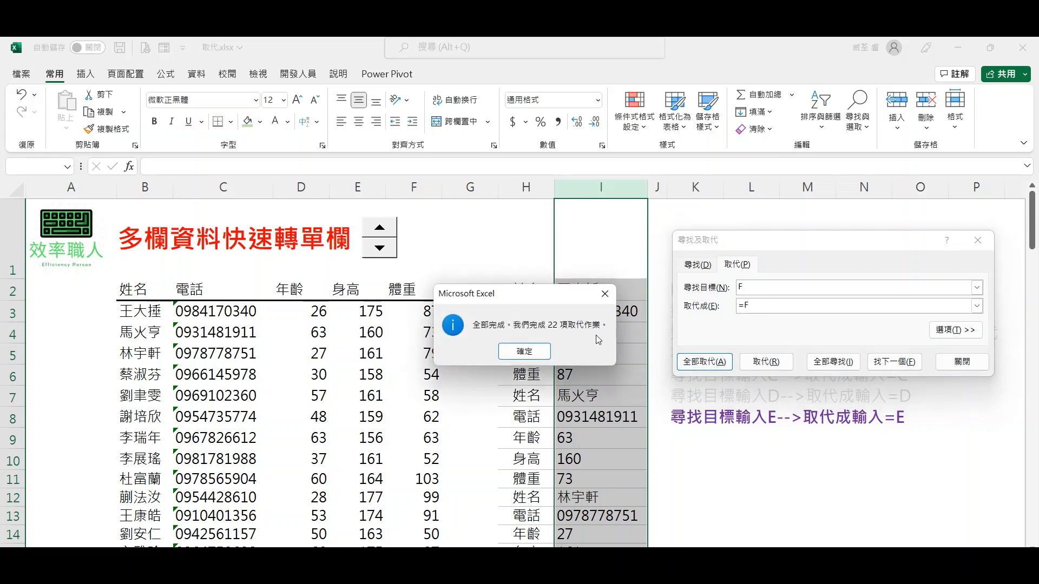
click(540, 350)
click(962, 361)
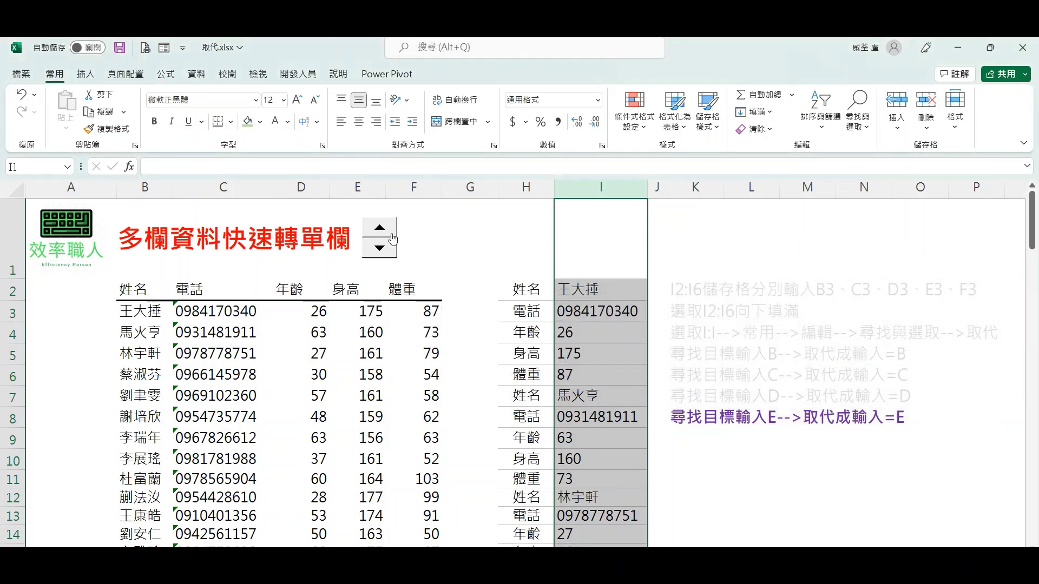
Step: Advance the instruction notes beside the list past the F replacement to the closing line 資料快速處理~~
click(381, 231)
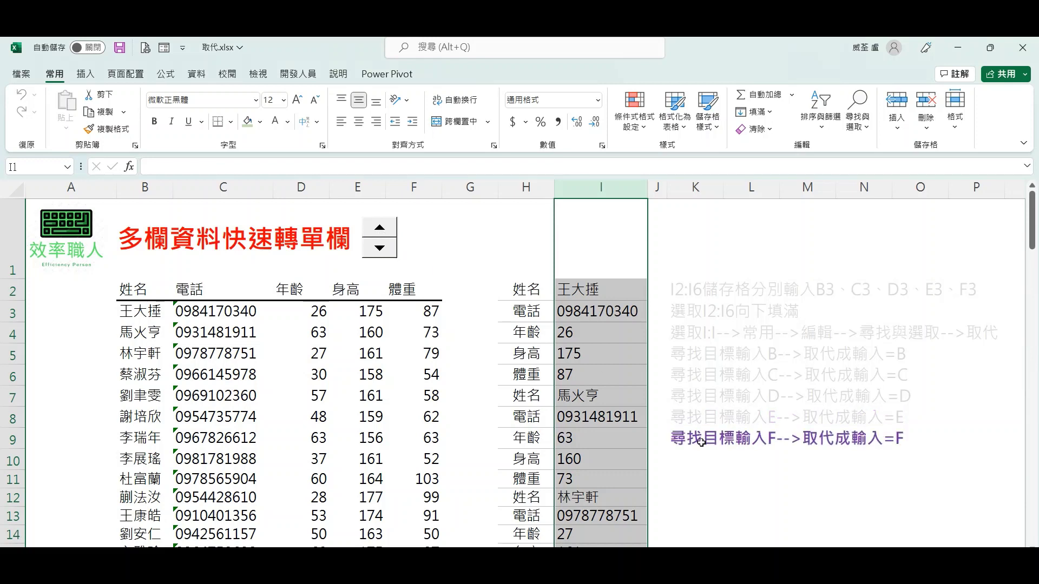
click(381, 239)
click(709, 460)
click(743, 501)
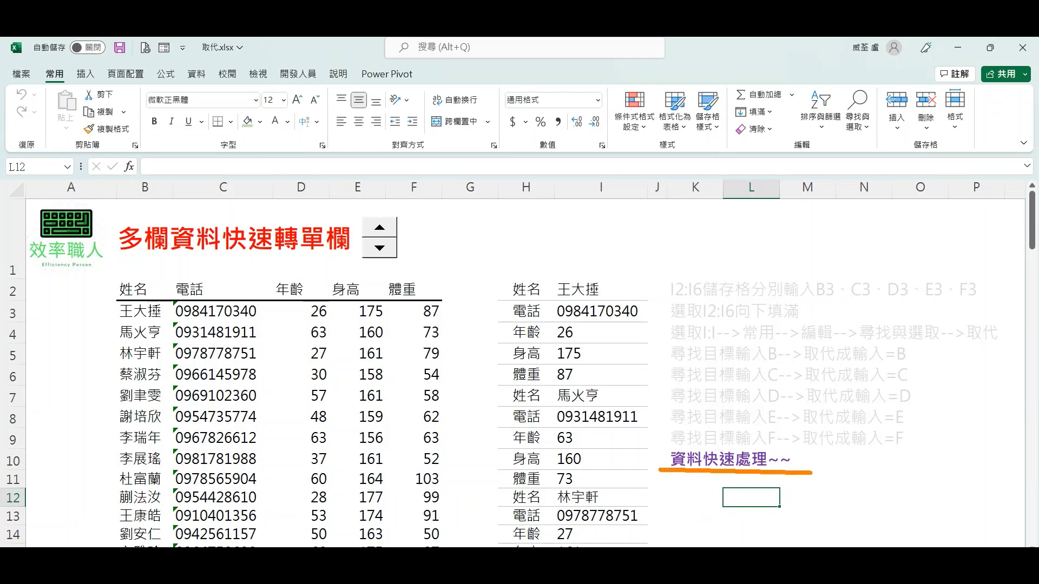
Step: Check the converted single-column list in columns H and I down to its last record, and return to cell I1
click(615, 395)
scroll(571, 364, down, 20)
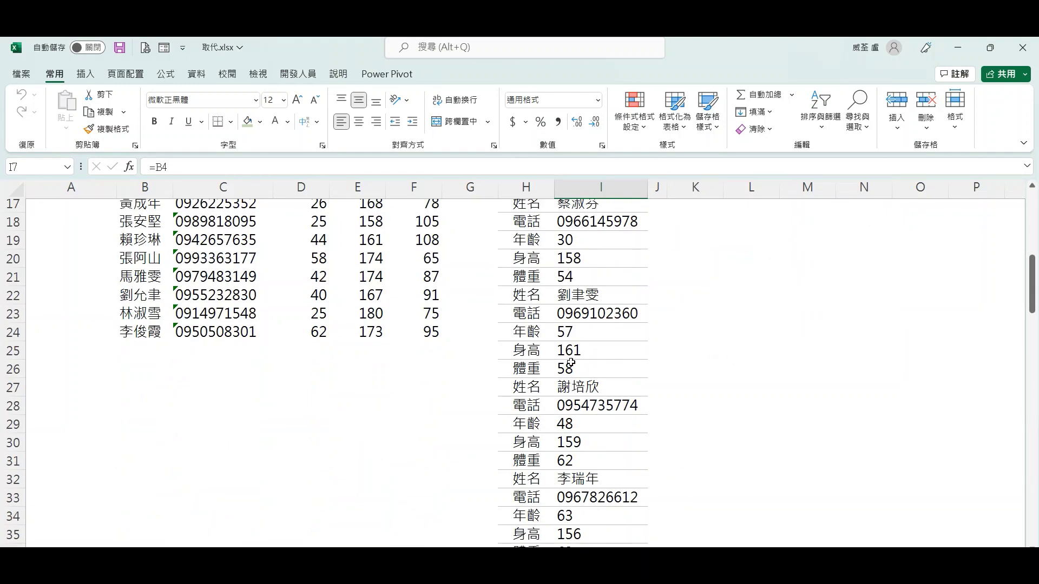
scroll(571, 363, down, 10)
scroll(571, 363, up, 20)
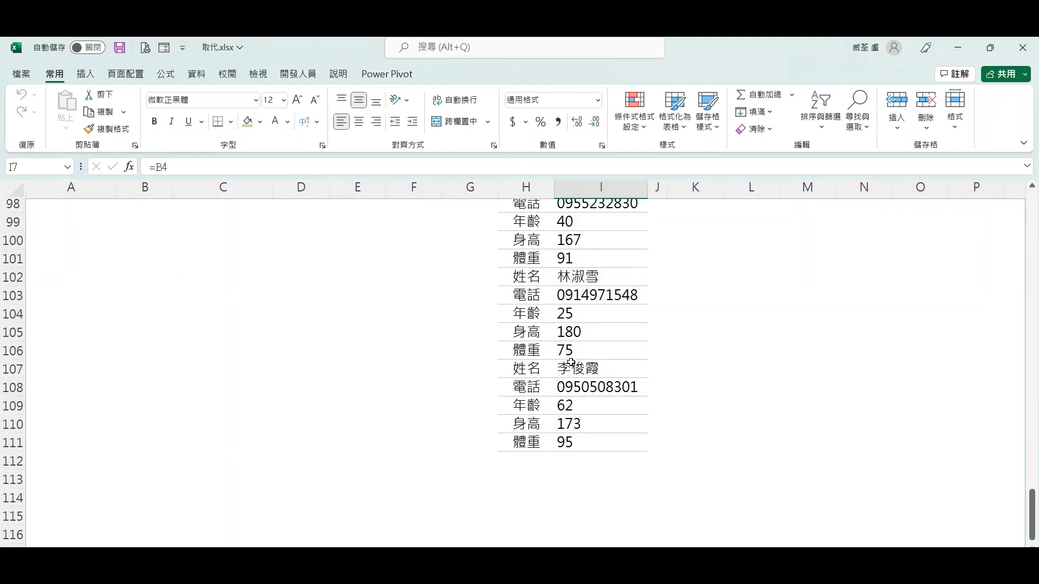
scroll(571, 363, up, 15)
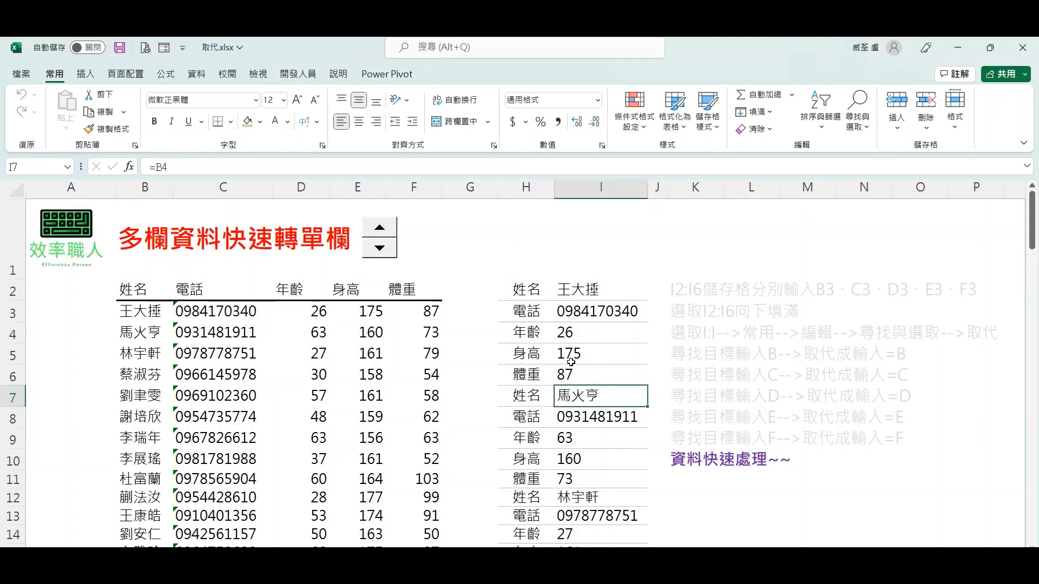
click(626, 274)
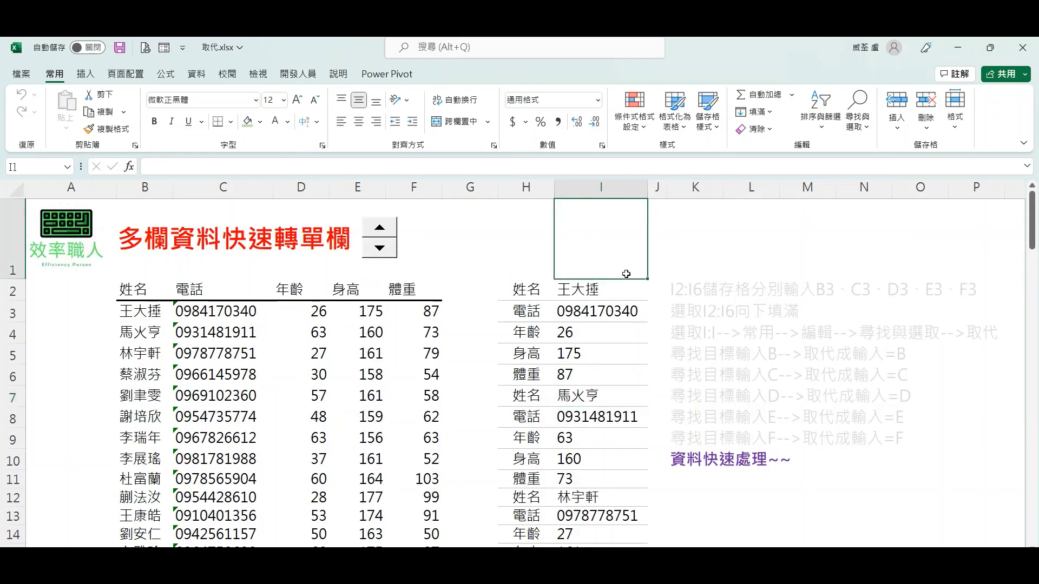